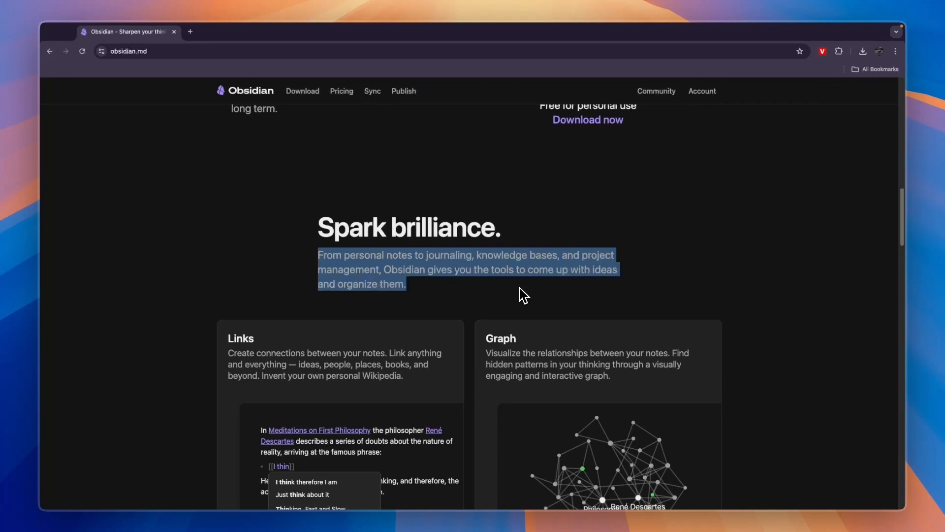
Step: Look through the Obsidian homepage's feature overview, covering links, graph, canvas and plugins
scroll(463, 289, down, 1)
click(463, 289)
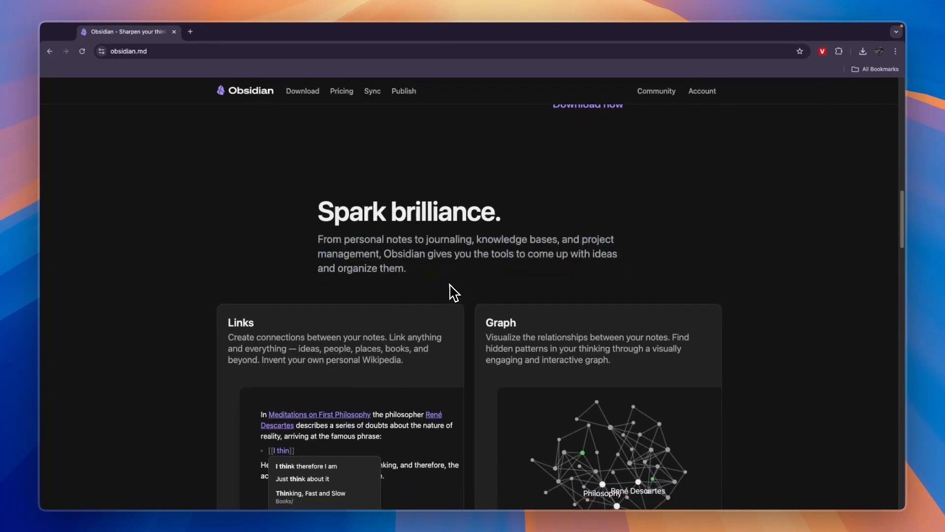
scroll(439, 308, down, 3)
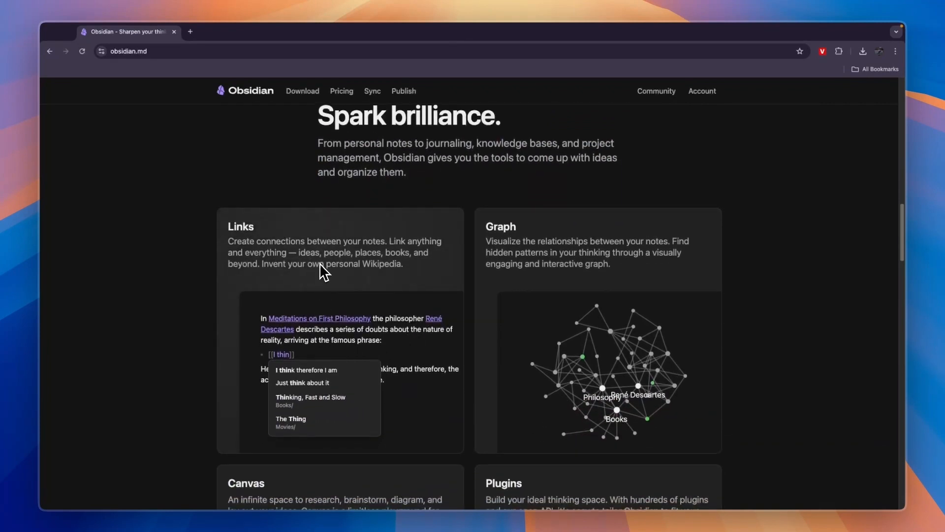
scroll(586, 288, down, 2)
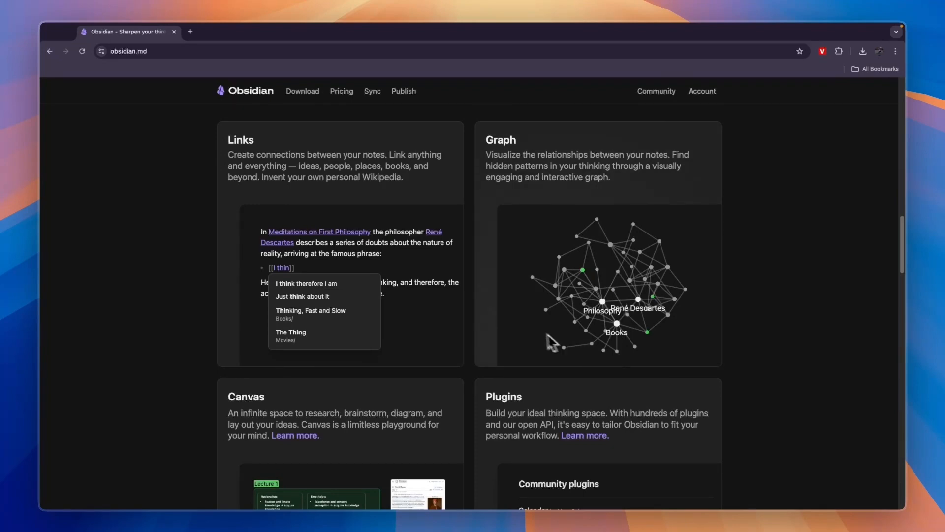
scroll(548, 338, down, 5)
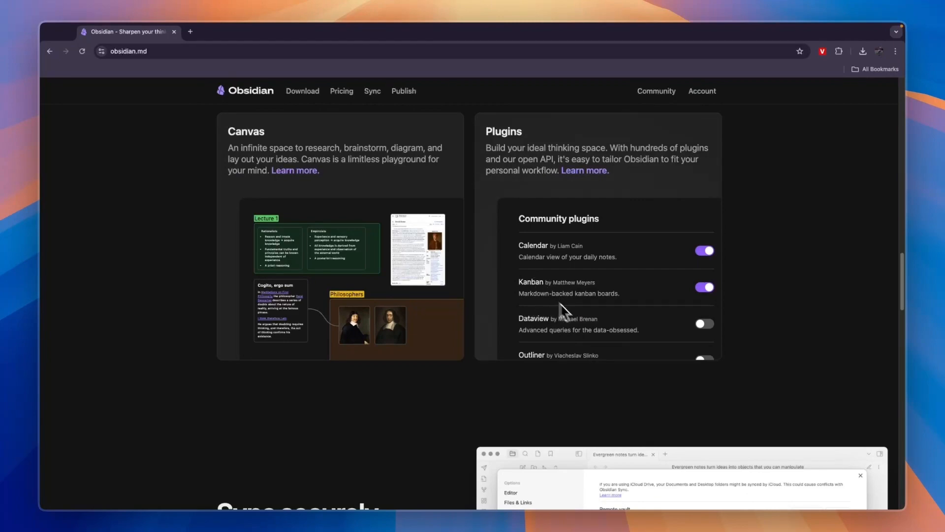
scroll(353, 348, up, 20)
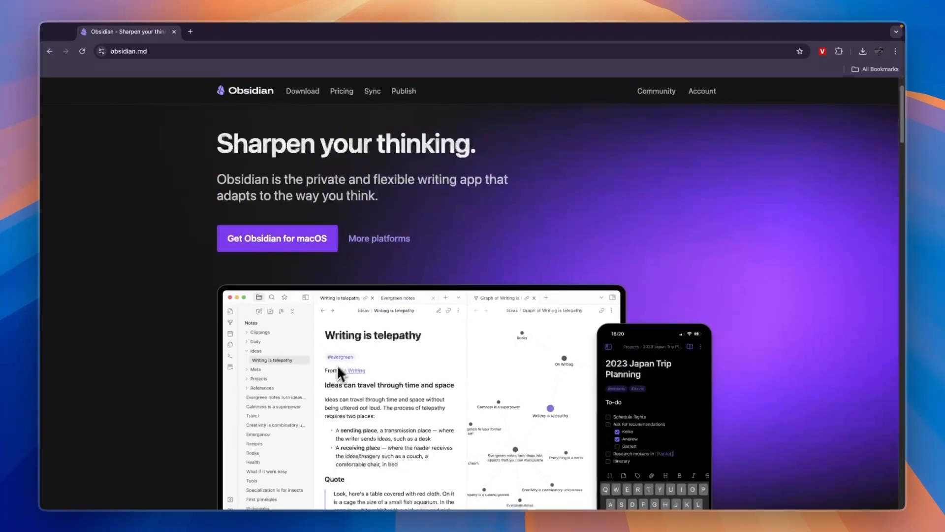
scroll(339, 374, up, 2)
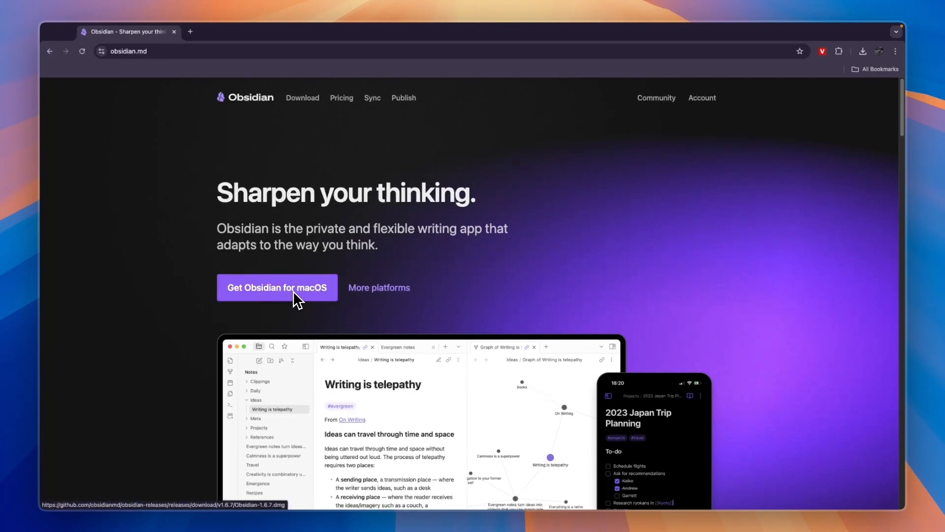
Step: Open the Obsidian download page, check the options for other platforms, and download the macOS version
click(365, 288)
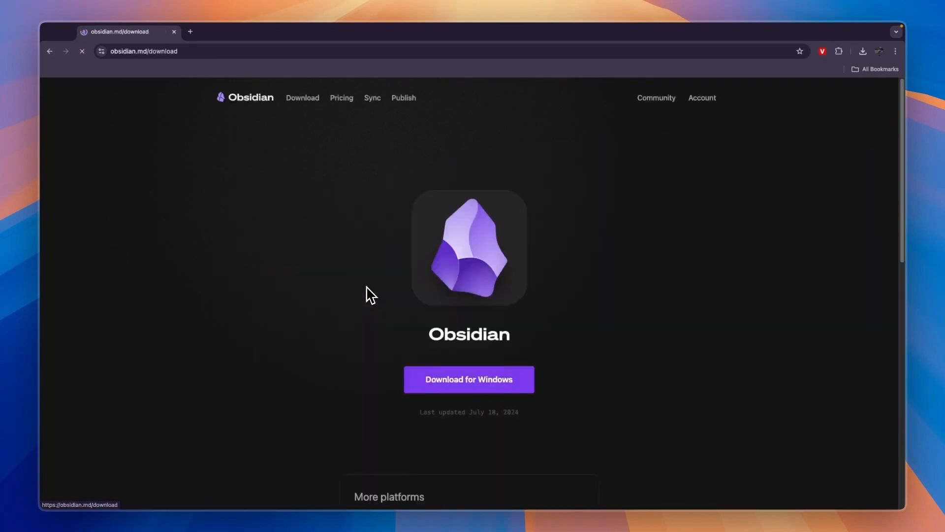
scroll(366, 295, down, 7)
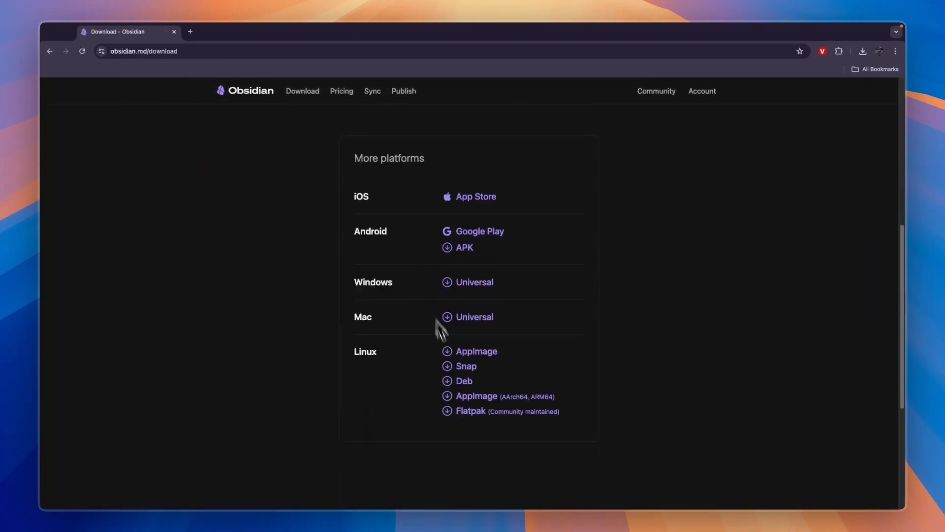
scroll(445, 364, up, 7)
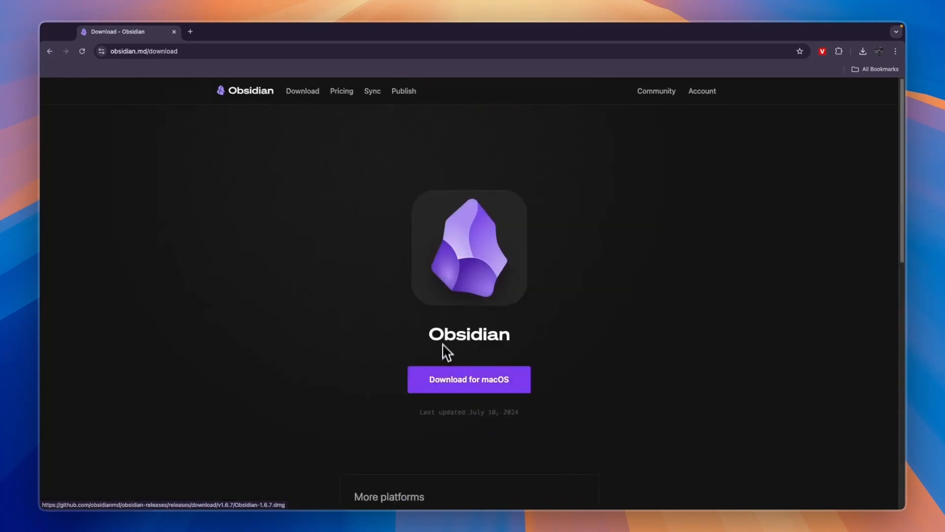
click(476, 383)
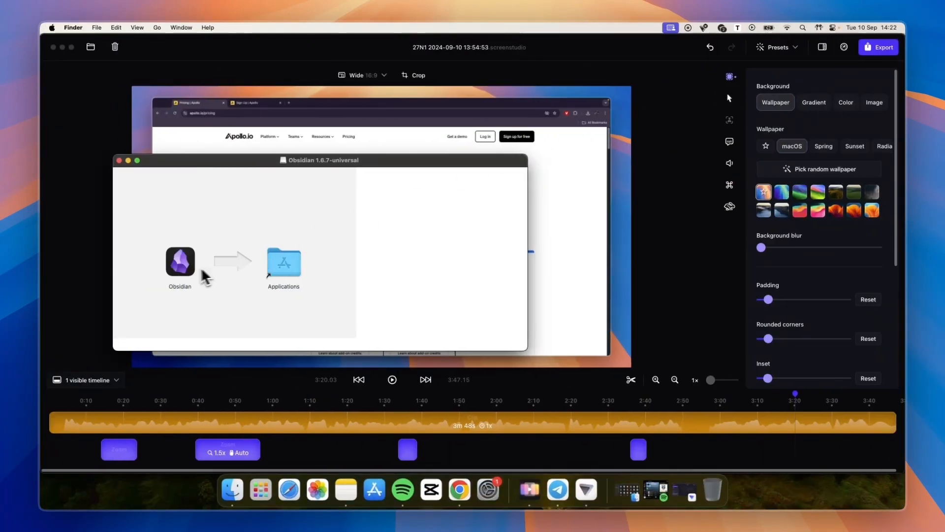
Step: Install Obsidian into the Applications folder and launch it, allowing the downloaded app to open
drag(180, 263, 292, 279)
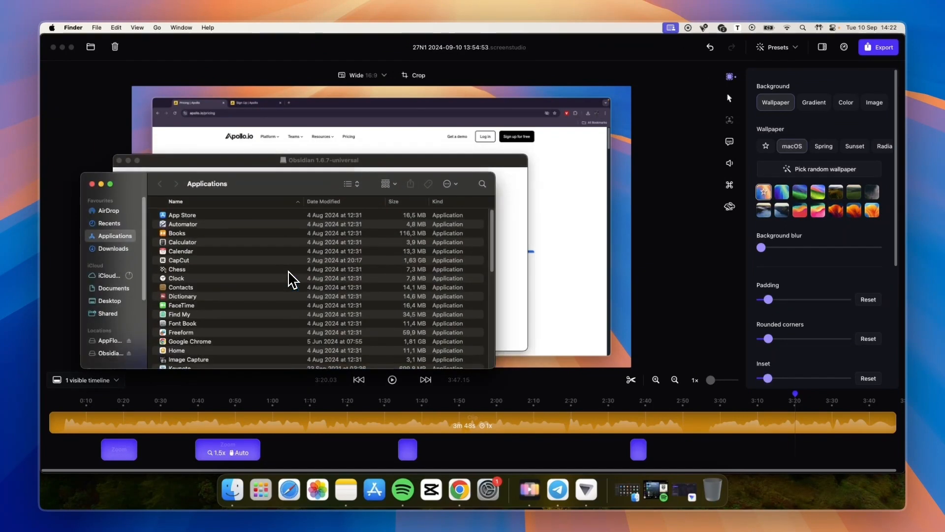
scroll(237, 281, down, 3)
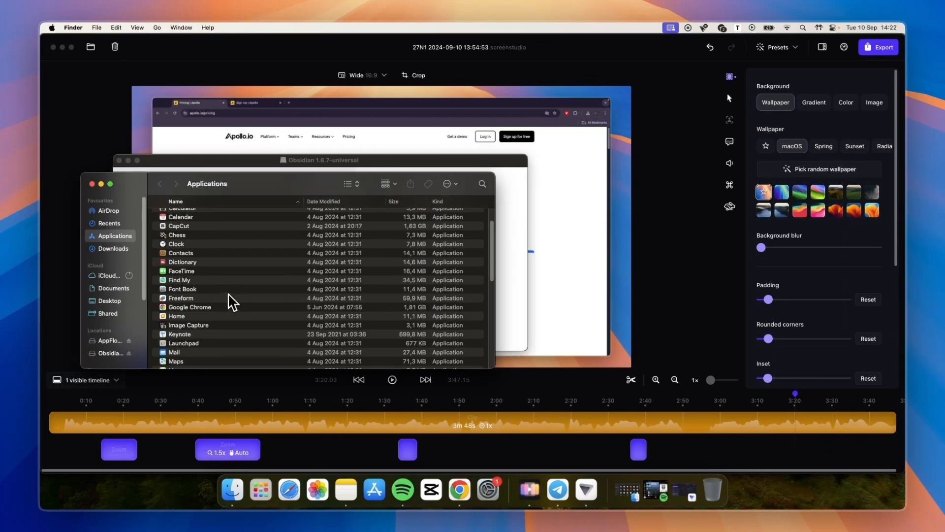
click(261, 491)
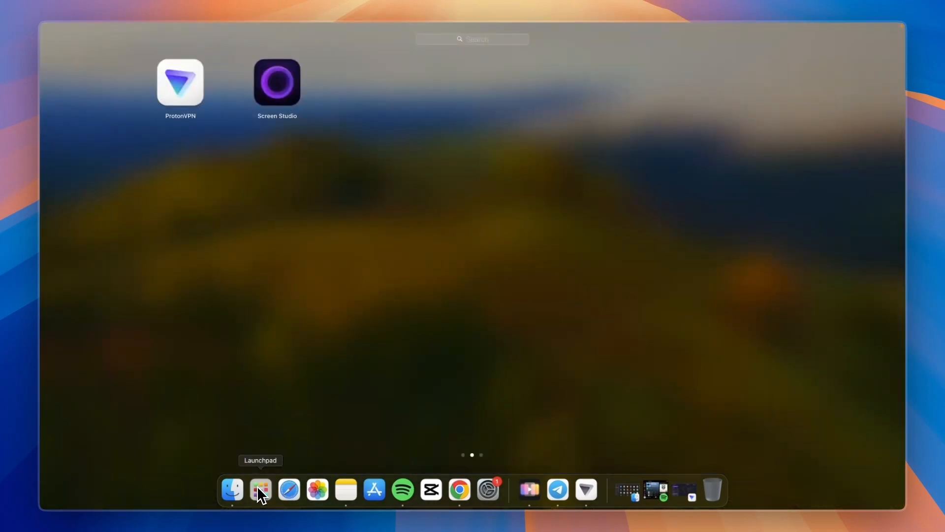
scroll(390, 359, left, 5)
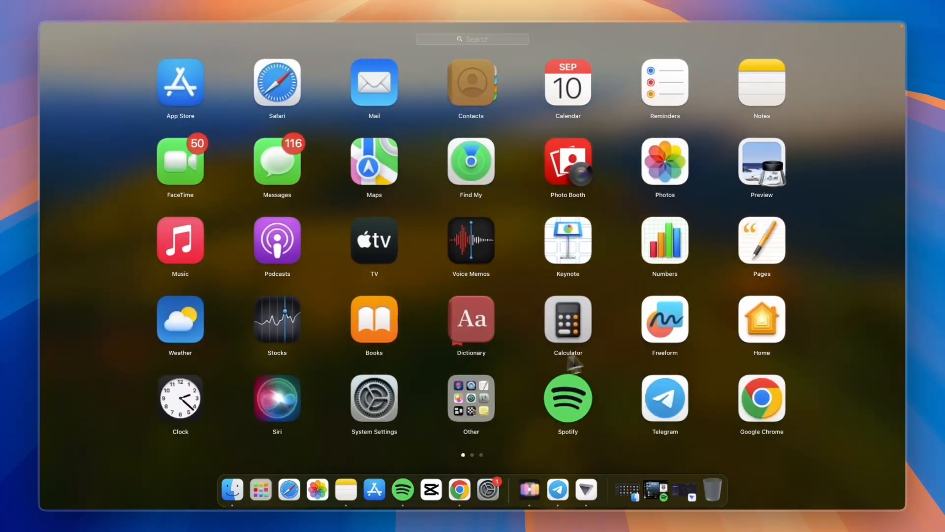
scroll(574, 364, right, 5)
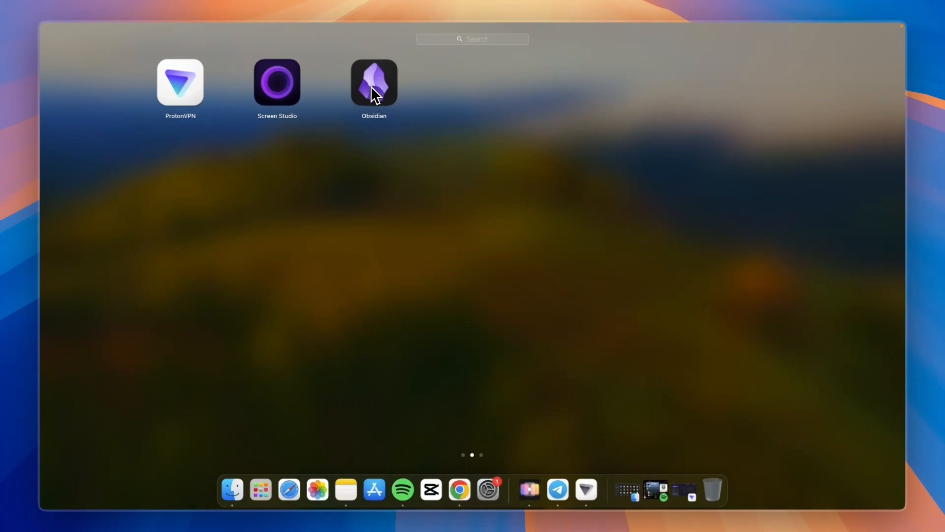
click(371, 87)
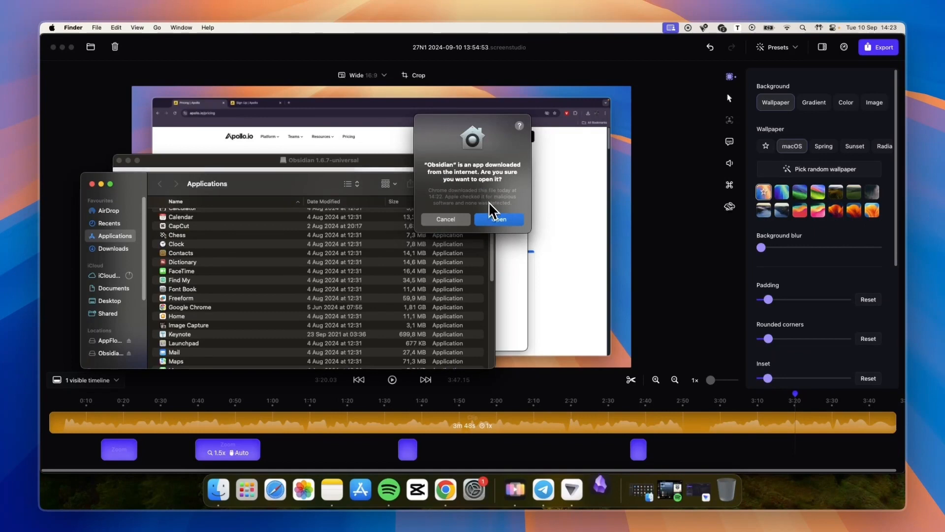
click(498, 220)
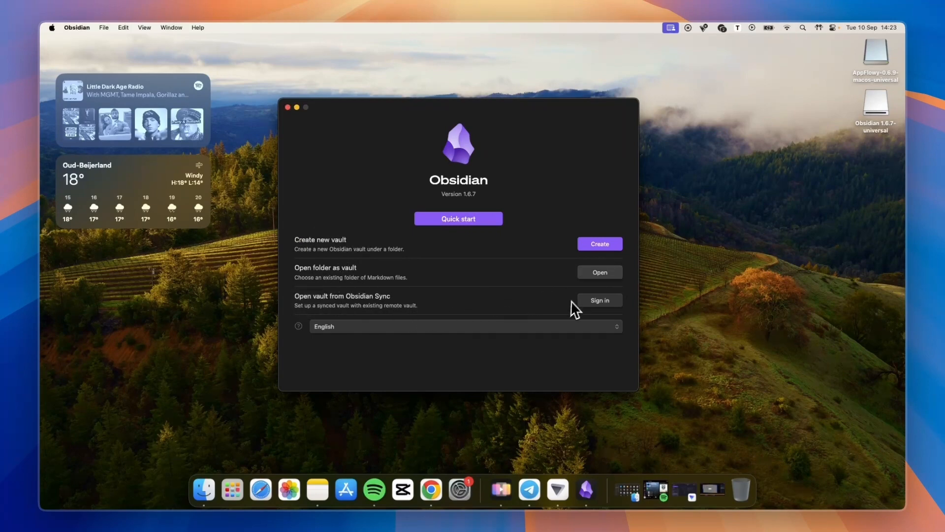
Step: Set up a default vault with Quick start and make its window full screen
click(443, 220)
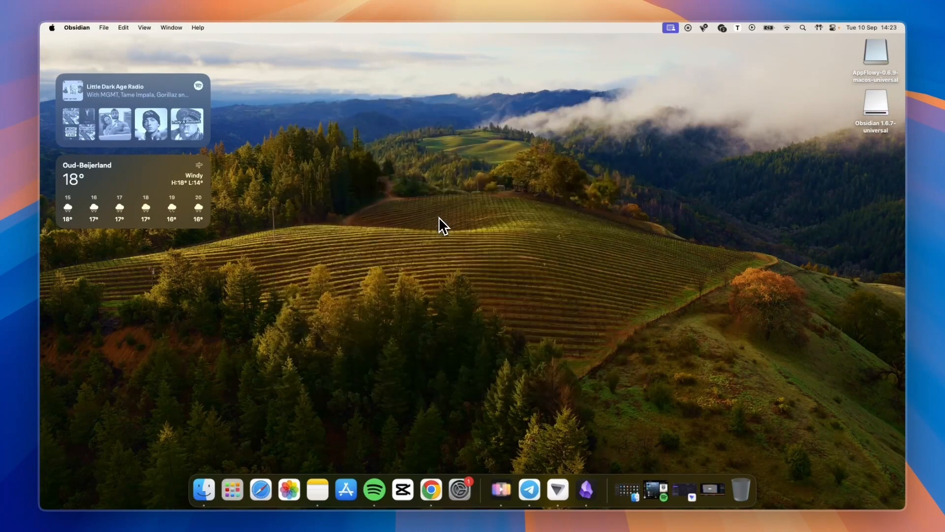
click(270, 70)
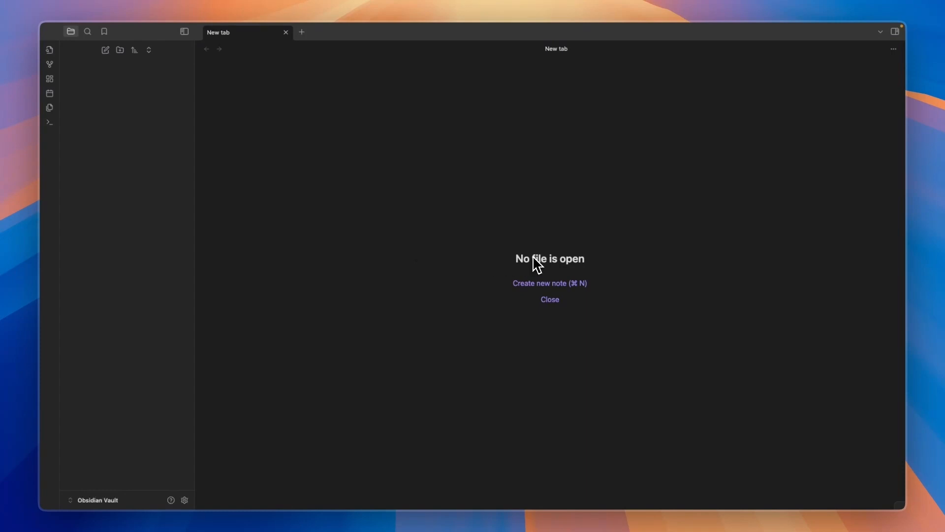
Step: Create two new notes in the vault, titled "youtube" and "channel"
key(super+n)
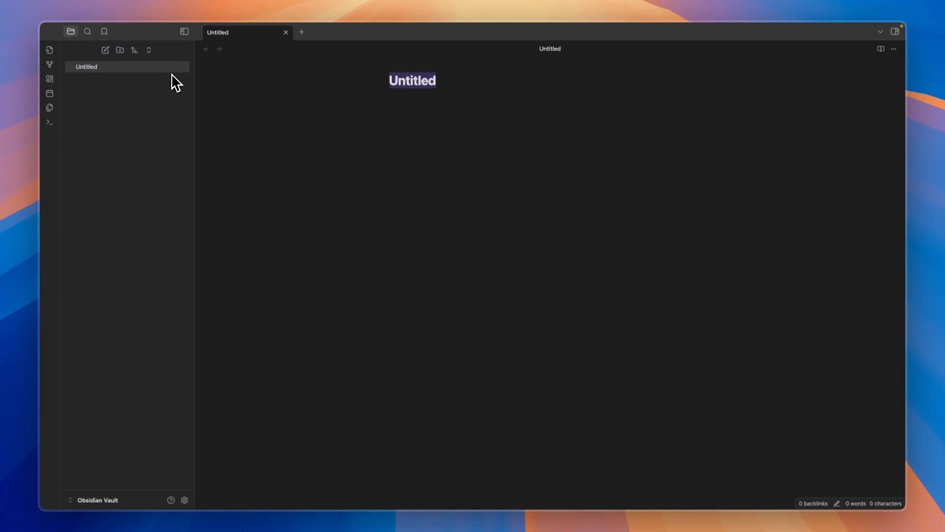
text(youtube)
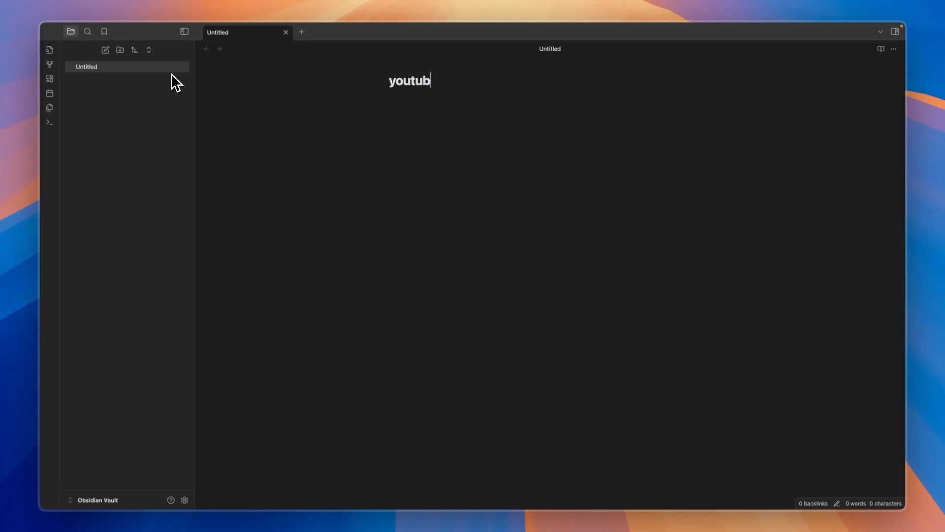
click(212, 140)
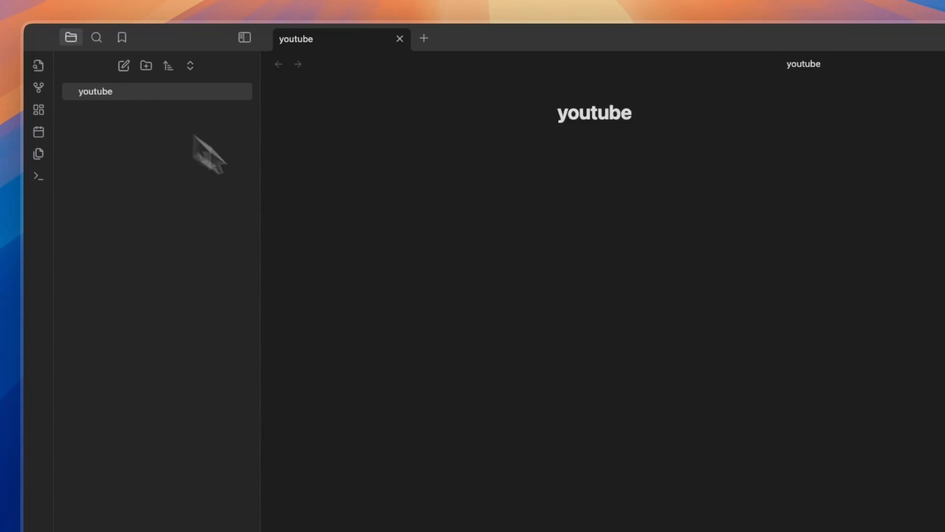
key(super+n)
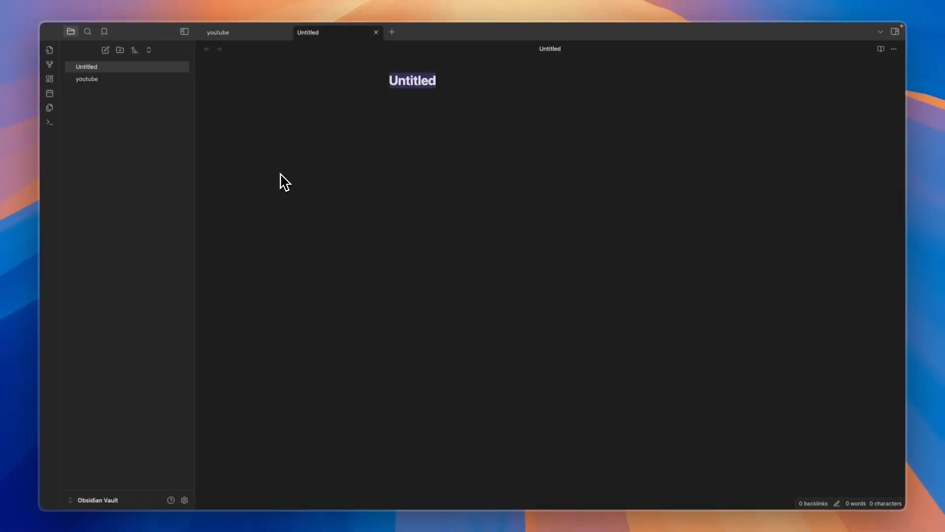
text(channel)
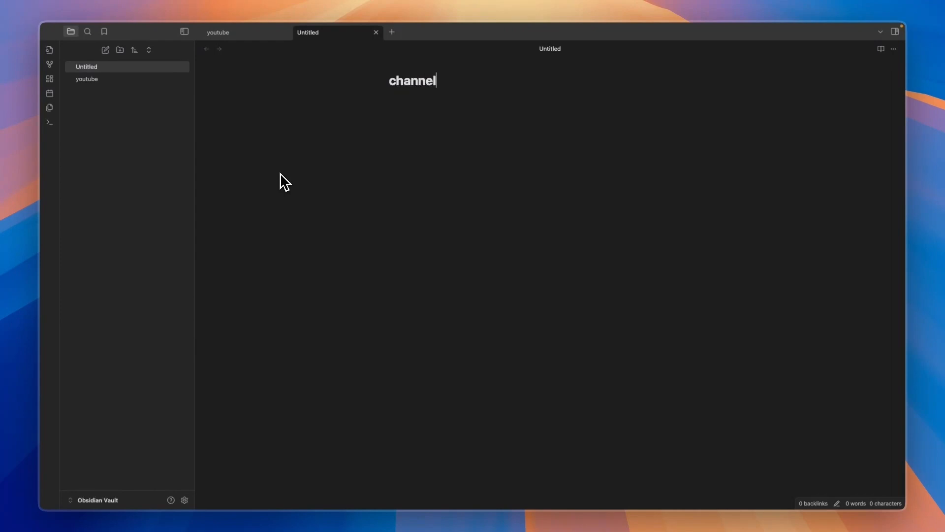
Step: Write "I want to start a YouTube channel." in the body of the youtube note, leaving a blank line above it
click(101, 80)
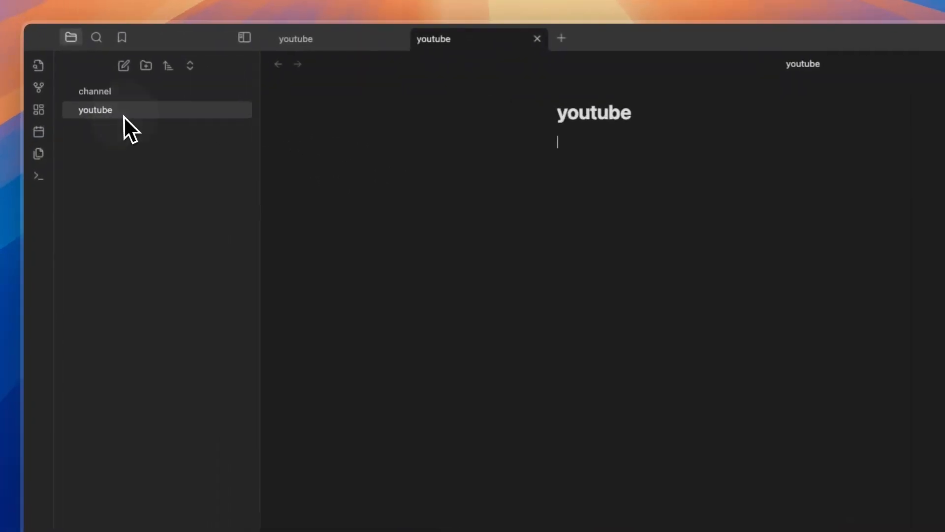
double_click(431, 116)
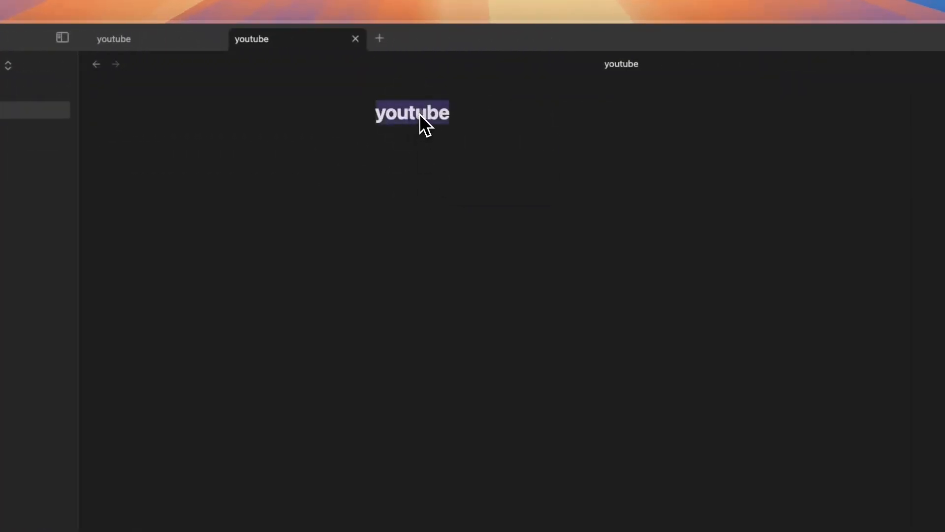
right_click(440, 114)
click(420, 114)
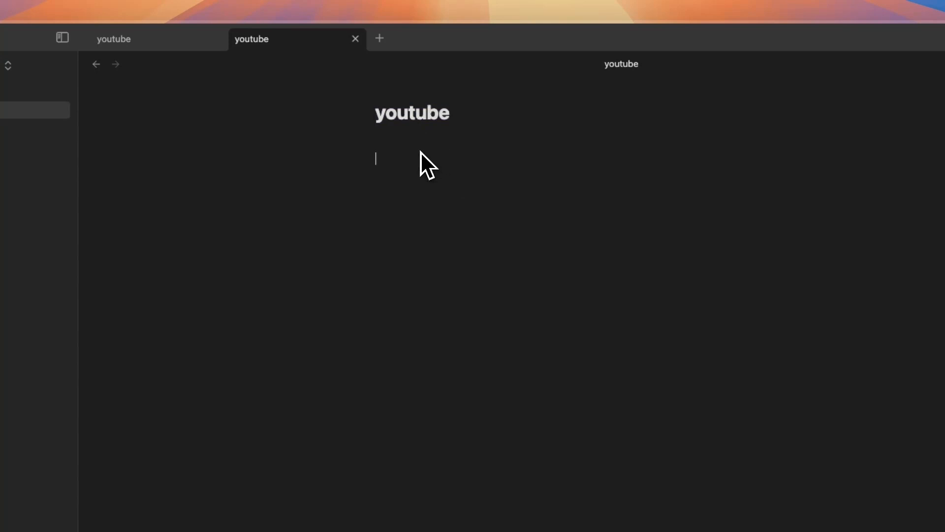
key(Return)
text(I want to start a YouTube channel.)
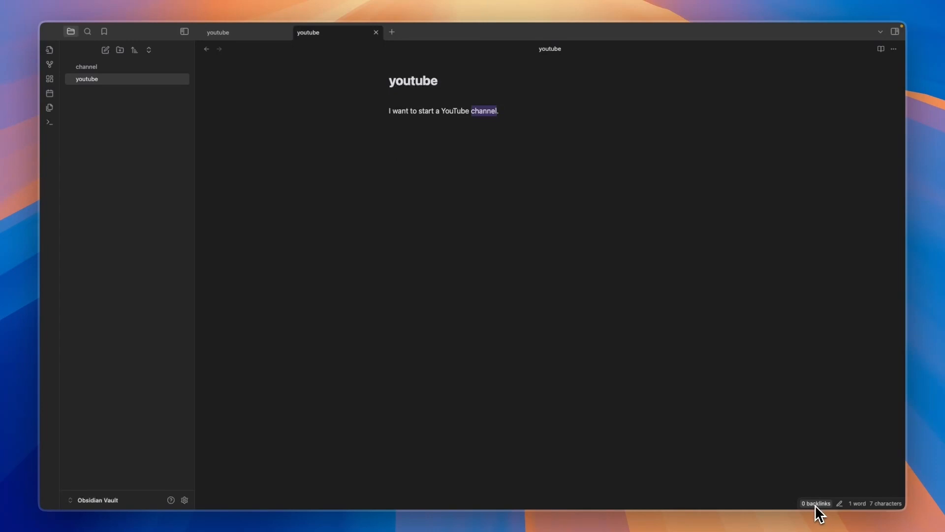
Step: Show the youtube note's outgoing links and turn its unlinked mention of "channel" into a link to the channel note
click(815, 503)
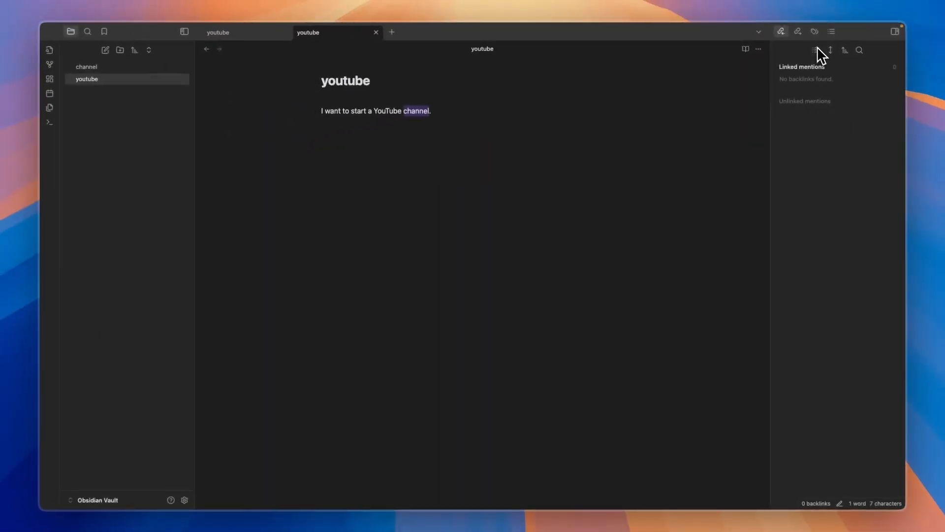
click(797, 31)
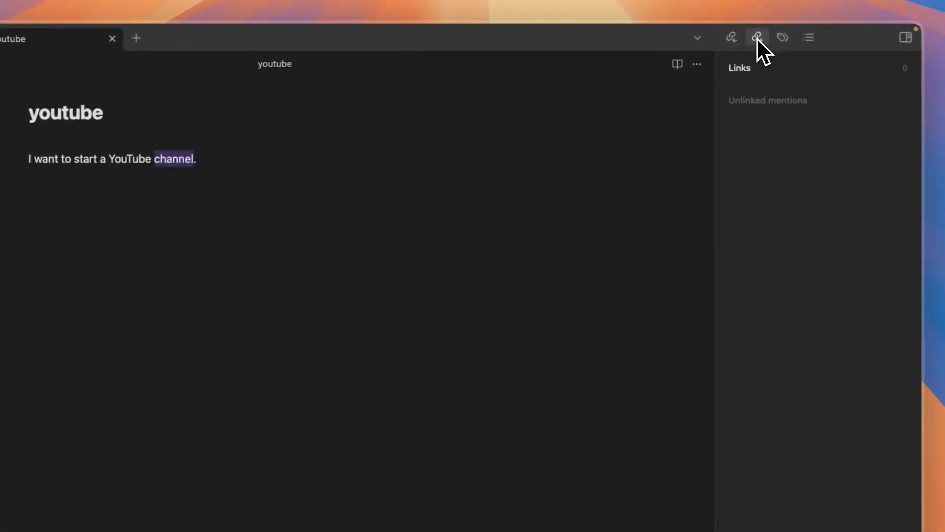
click(776, 100)
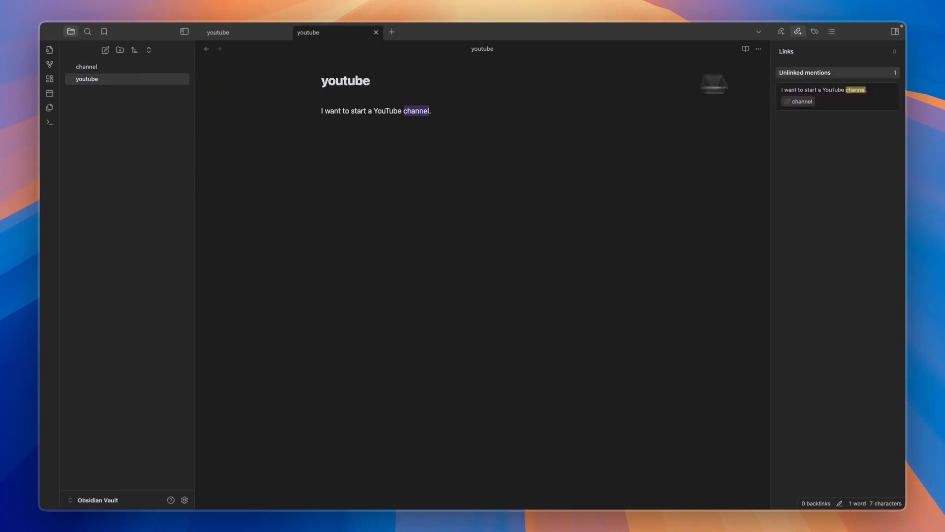
click(801, 103)
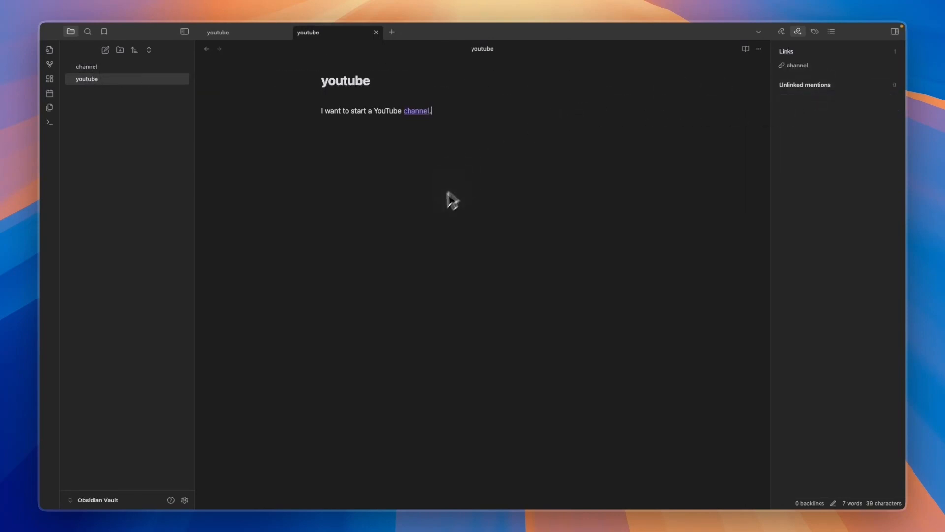
Step: Follow the channel link from the youtube note's sentence, and return to the youtube note
click(415, 112)
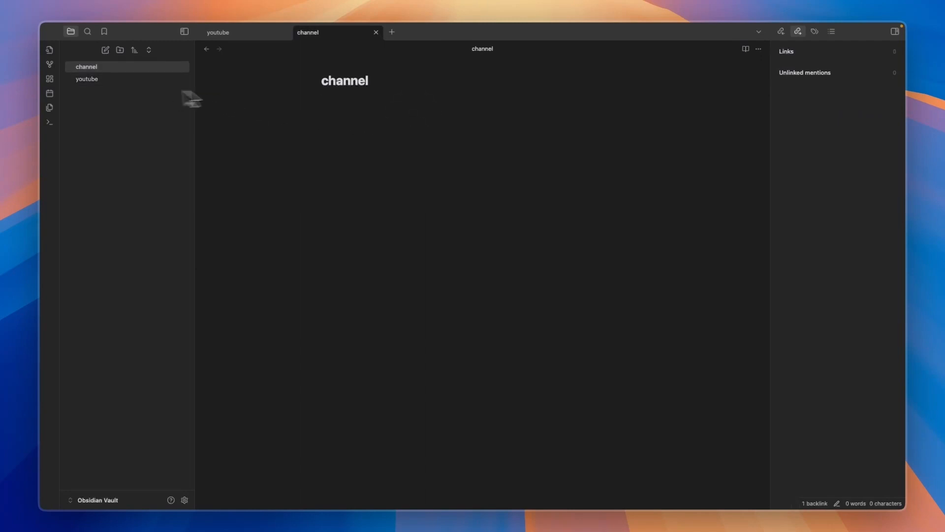
click(141, 80)
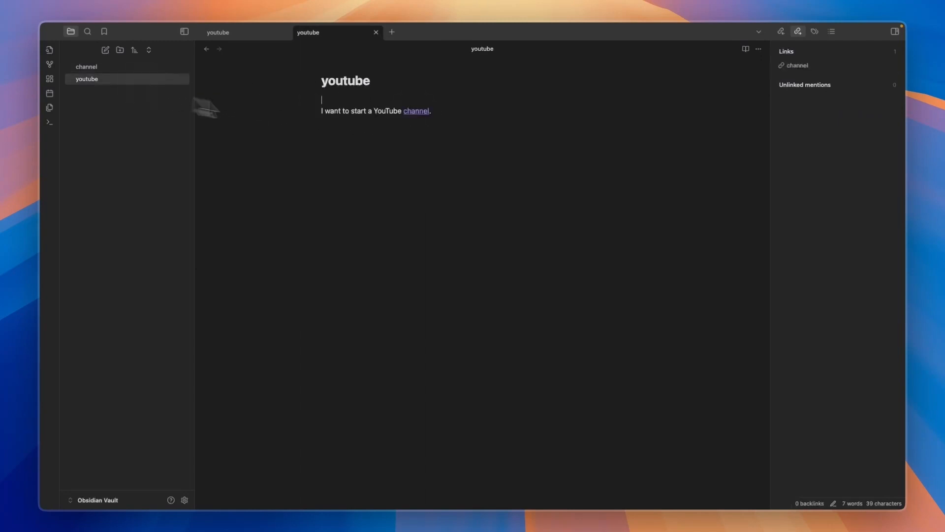
double_click(334, 111)
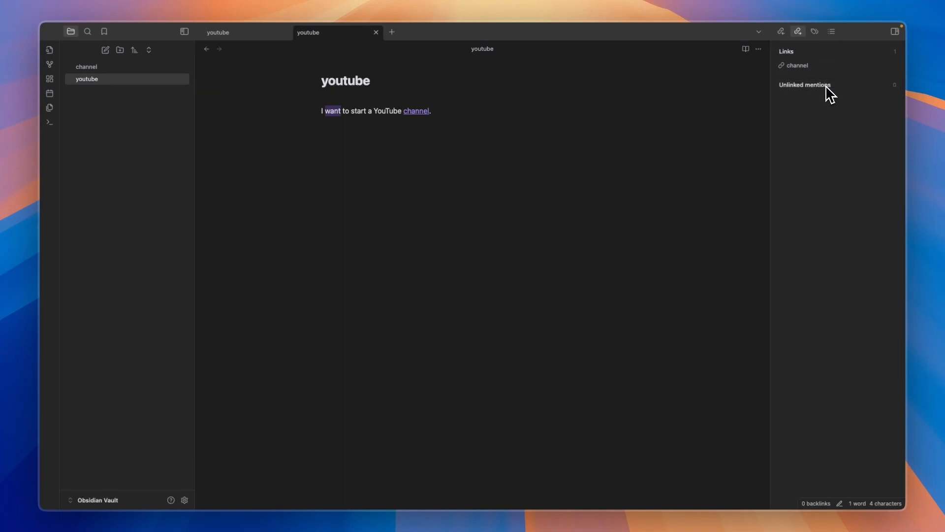
Step: Close the duplicate youtube tab and follow the channel link in the remaining youtube note
key(super+w)
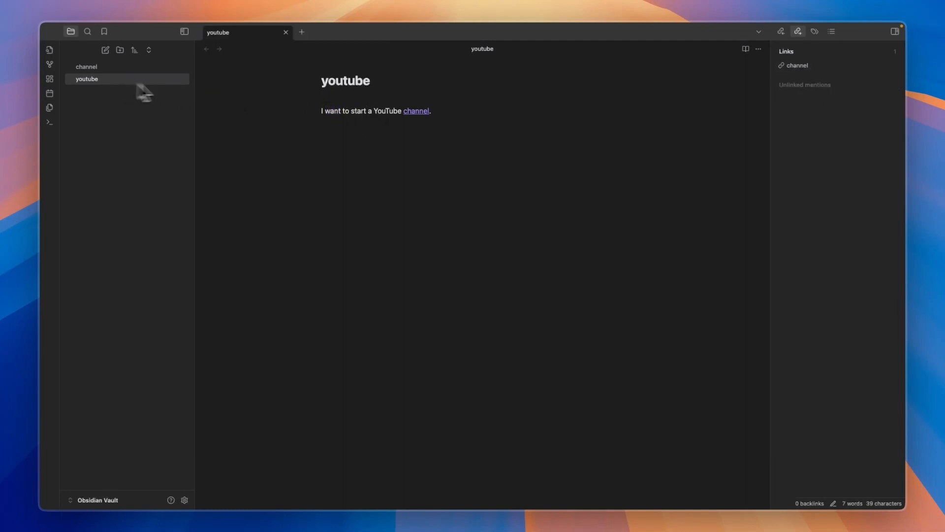
click(412, 111)
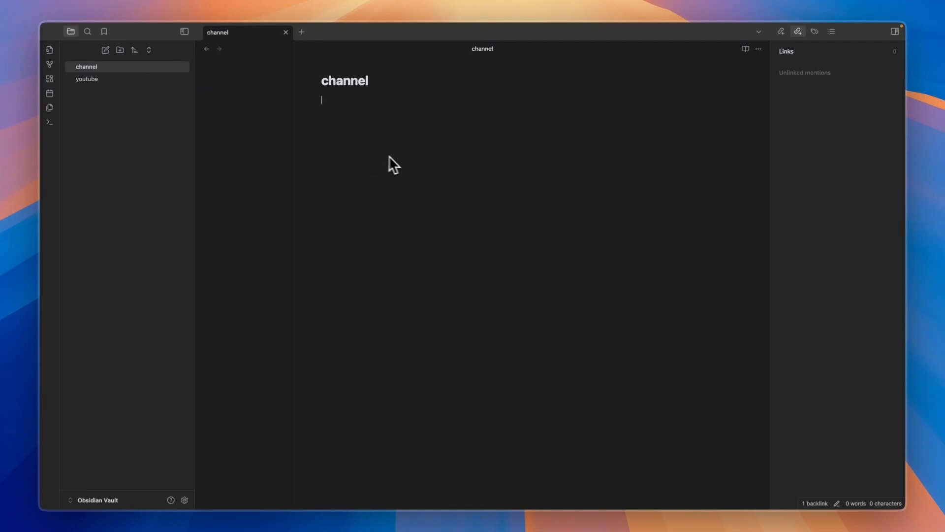
Step: Write "want" in the body of the channel note and check it against the note's unlinked mentions
text(you)
key(BackSpace)
key(BackSpace)
text(wa)
click(94, 80)
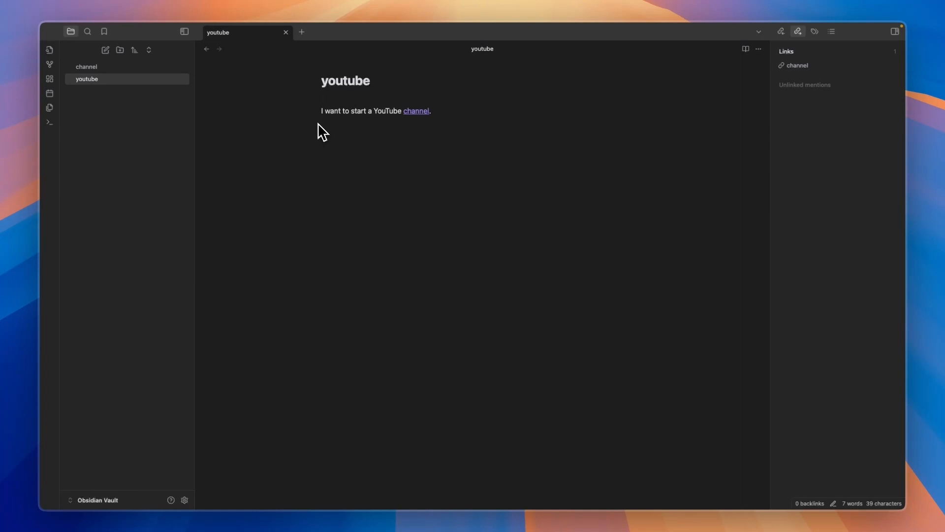
click(136, 67)
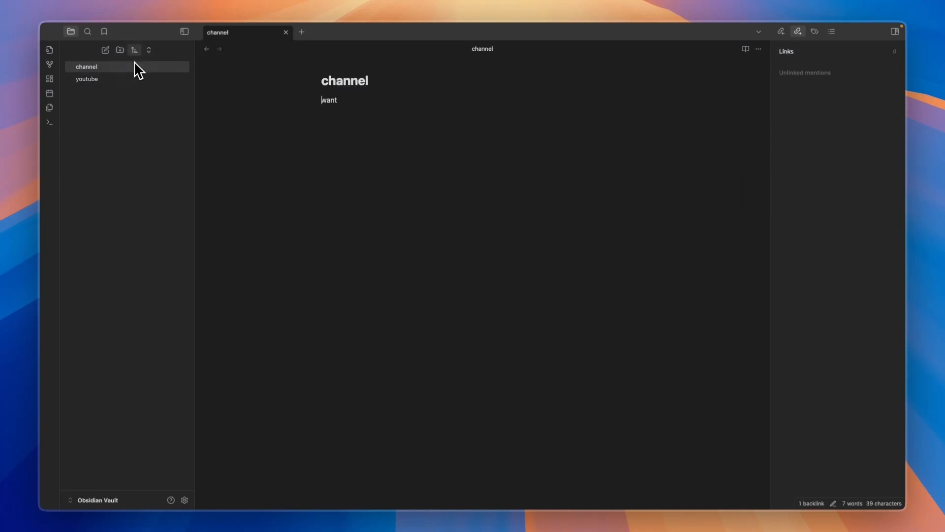
double_click(328, 100)
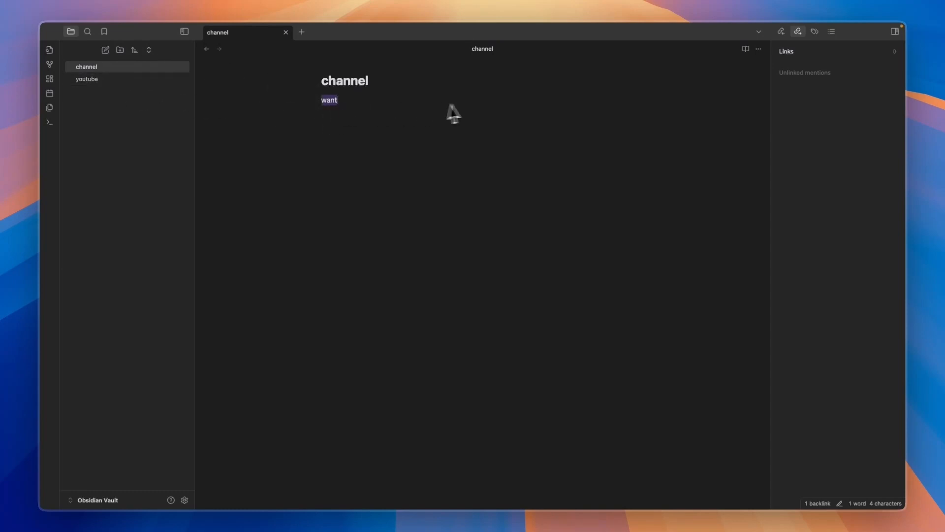
click(808, 77)
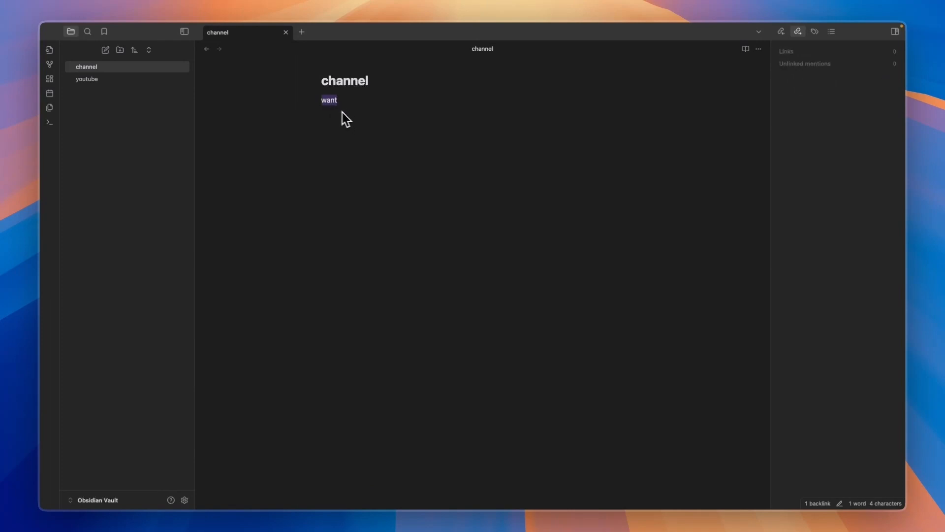
Step: Replace the channel note's body text with "youtube" and turn that unlinked mention into a link to the youtube note
text(youtube)
double_click(341, 101)
click(835, 64)
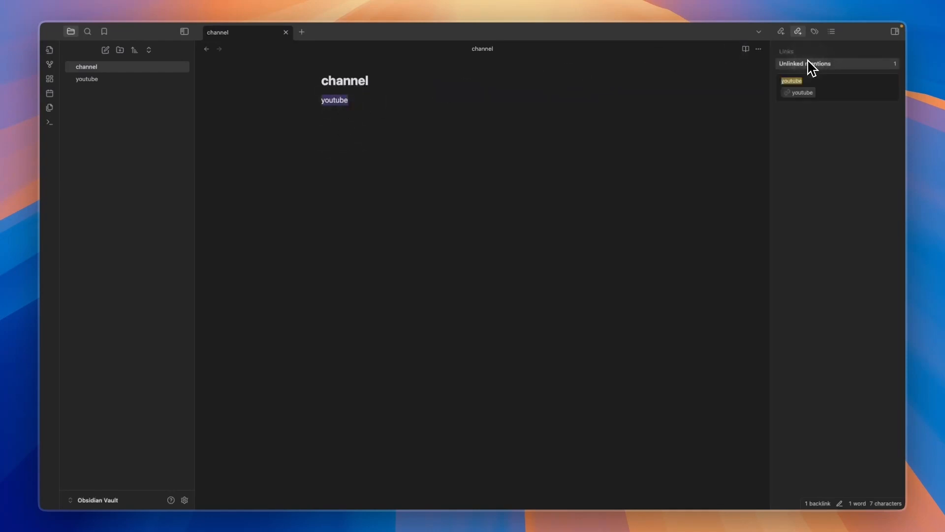
click(800, 92)
click(354, 123)
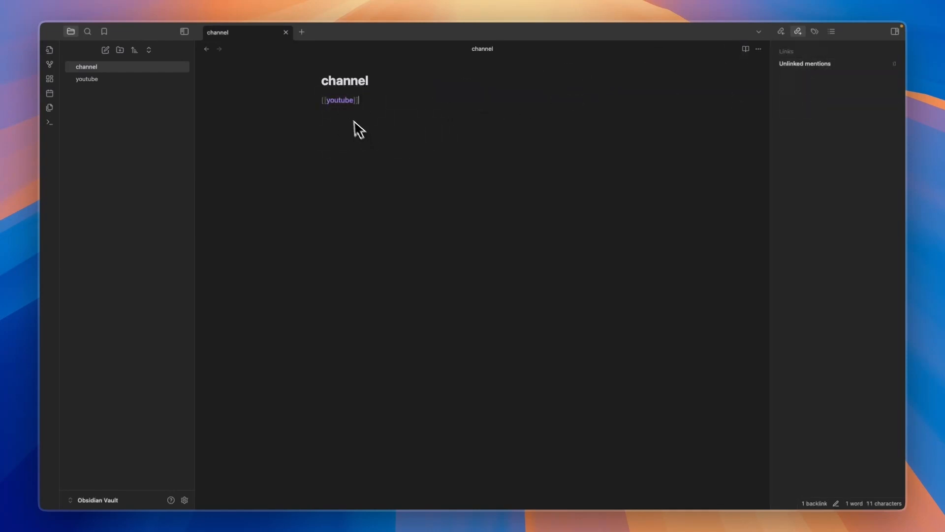
Step: Switch back to the youtube note and add two blank lines below its sentence
click(123, 79)
click(142, 67)
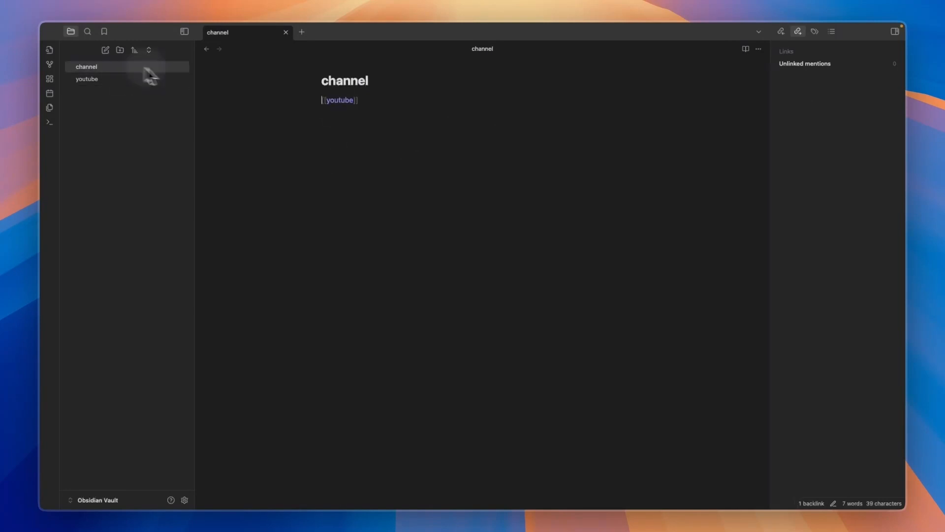
click(143, 79)
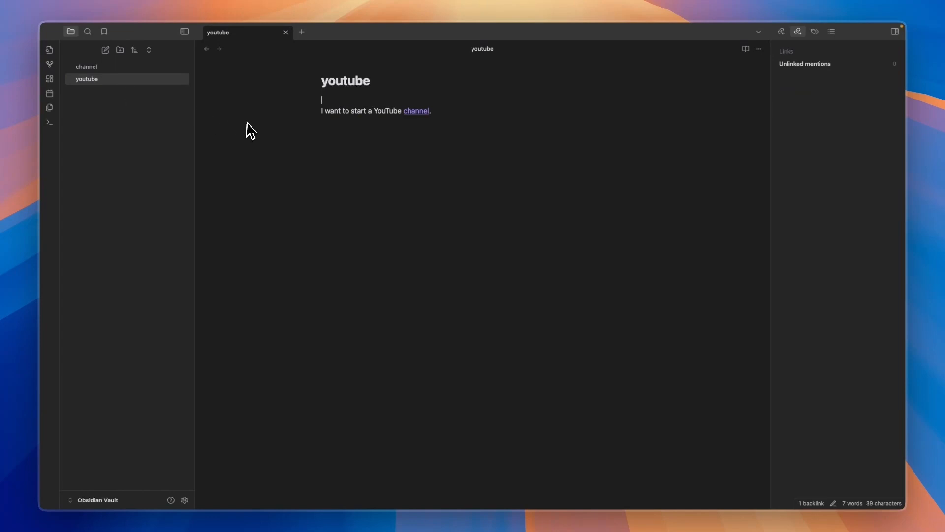
click(523, 150)
key(Return)
key(Return)
Step: Try opening the channel note in a new tab with the file sidebar collapsed, closing the tab and restoring the sidebar again
click(184, 32)
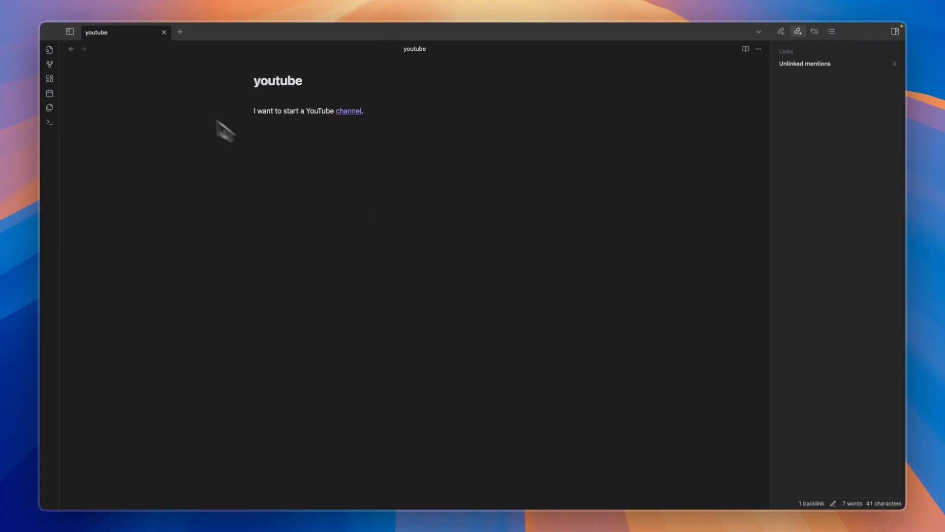
click(180, 32)
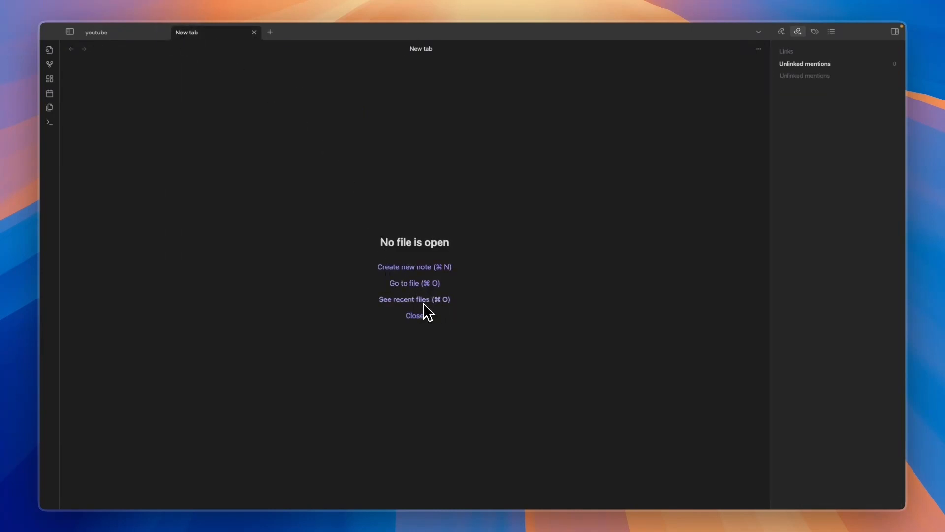
click(419, 283)
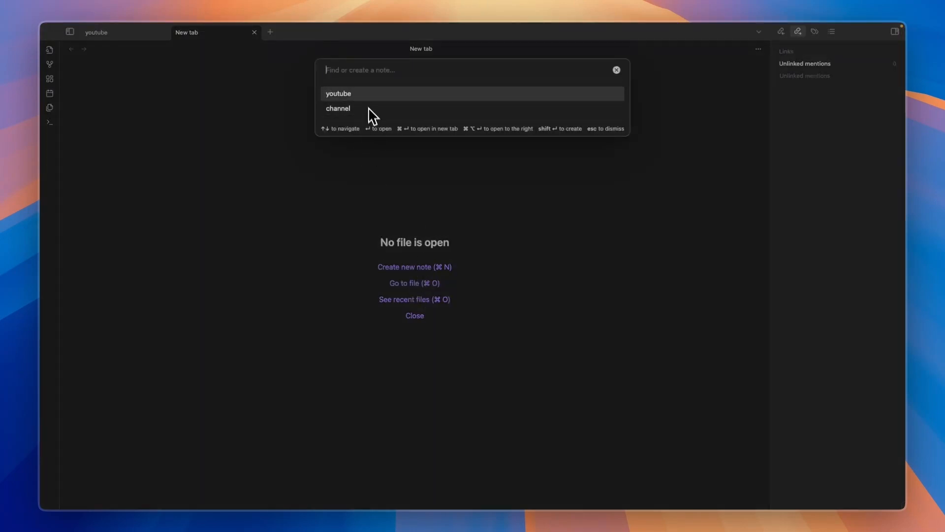
click(363, 108)
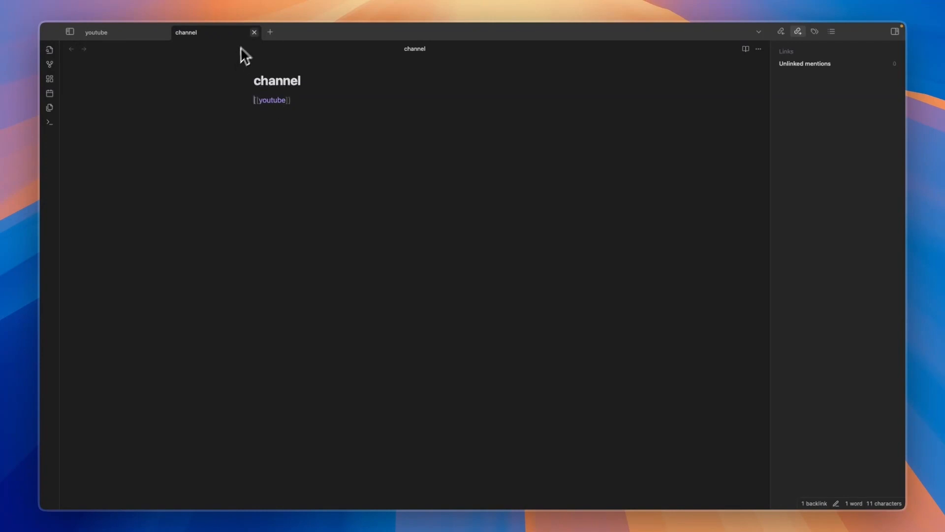
click(254, 32)
click(70, 33)
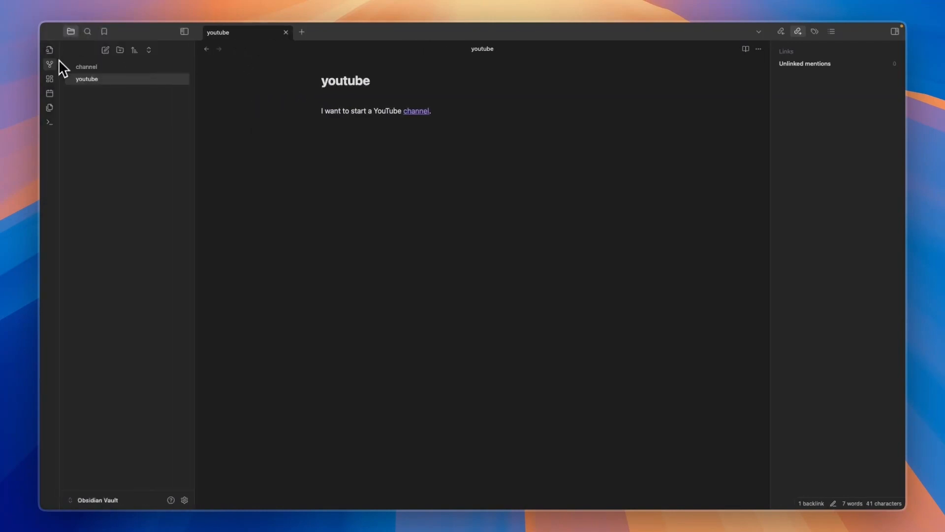
Step: Explore how the youtube and channel notes connect in the graph view, moving the channel node and opening it from there
click(49, 64)
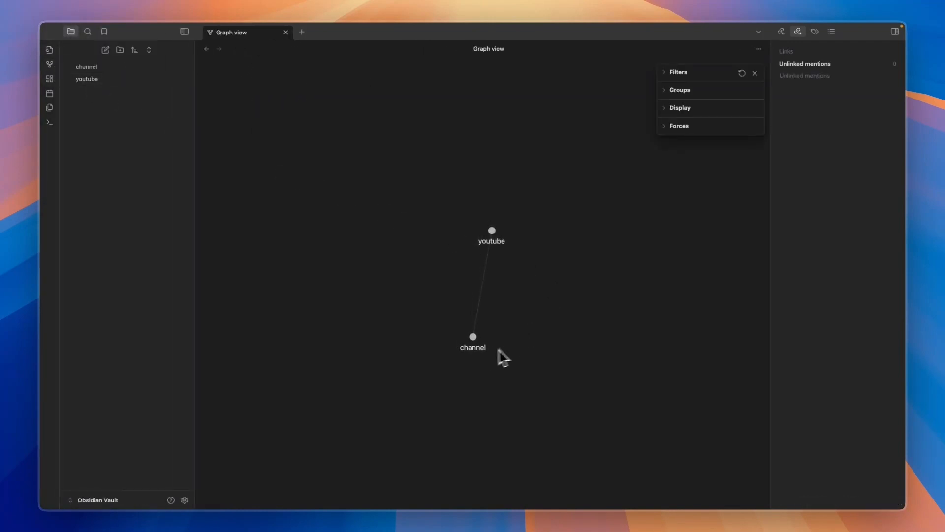
drag(473, 338, 412, 305)
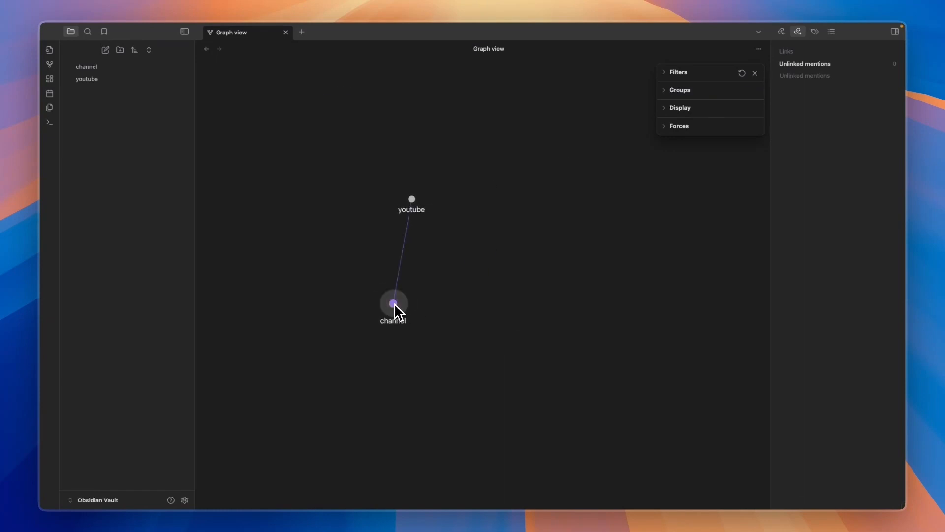
click(392, 309)
click(49, 64)
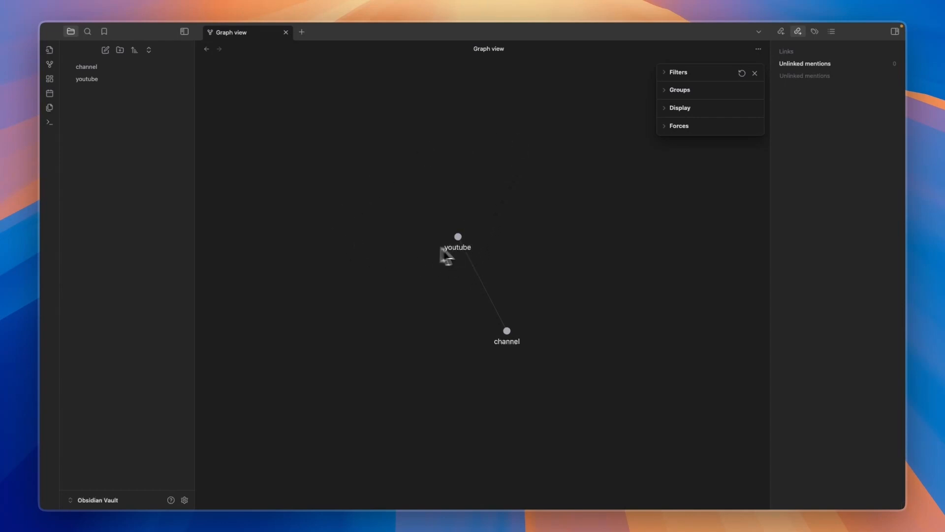
Step: Create a new canvas and add a card on it for a new note named "yo"
click(49, 79)
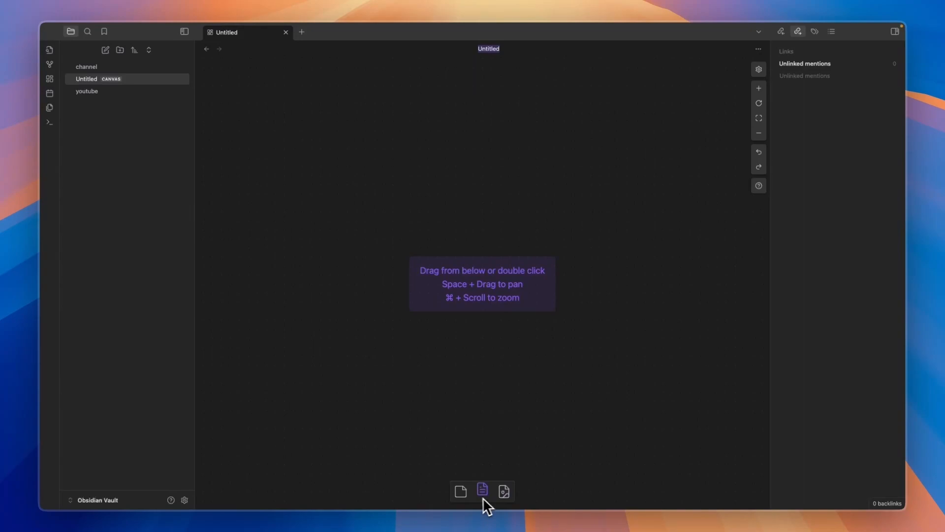
drag(504, 490, 502, 389)
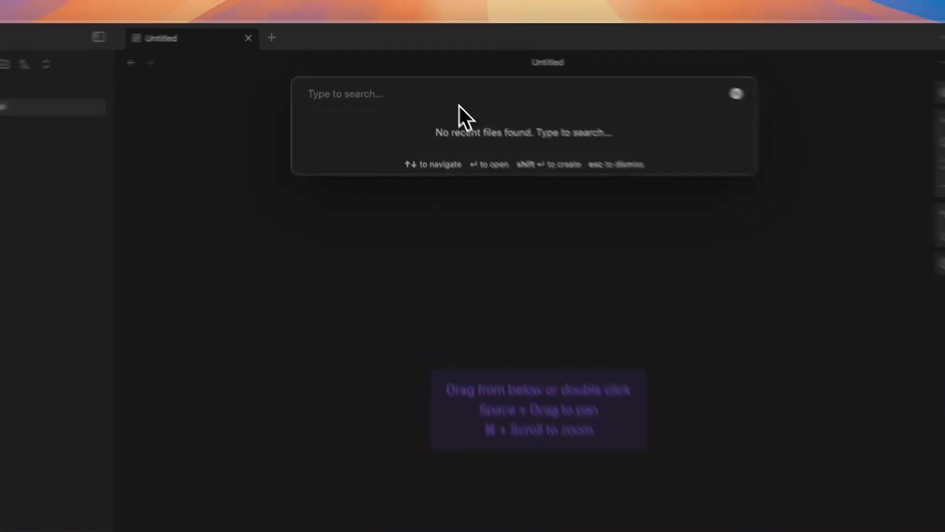
text(yo)
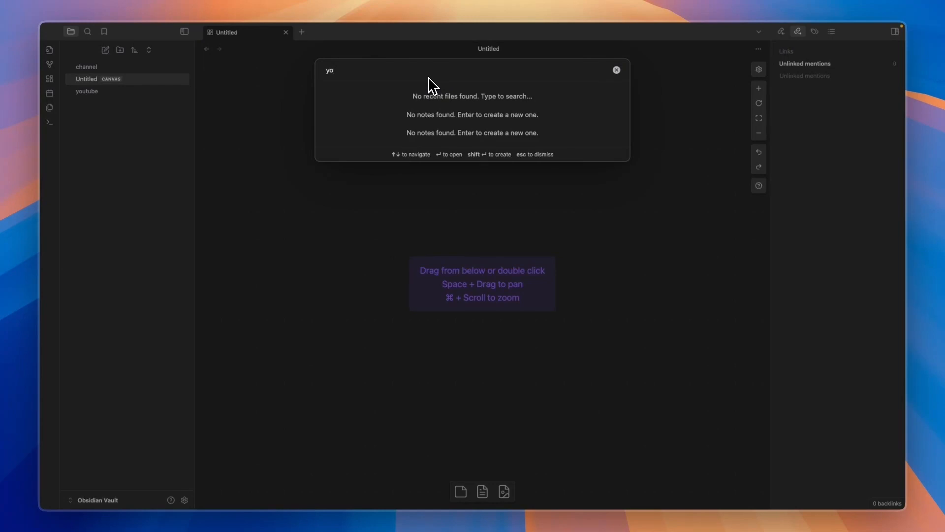
key(Return)
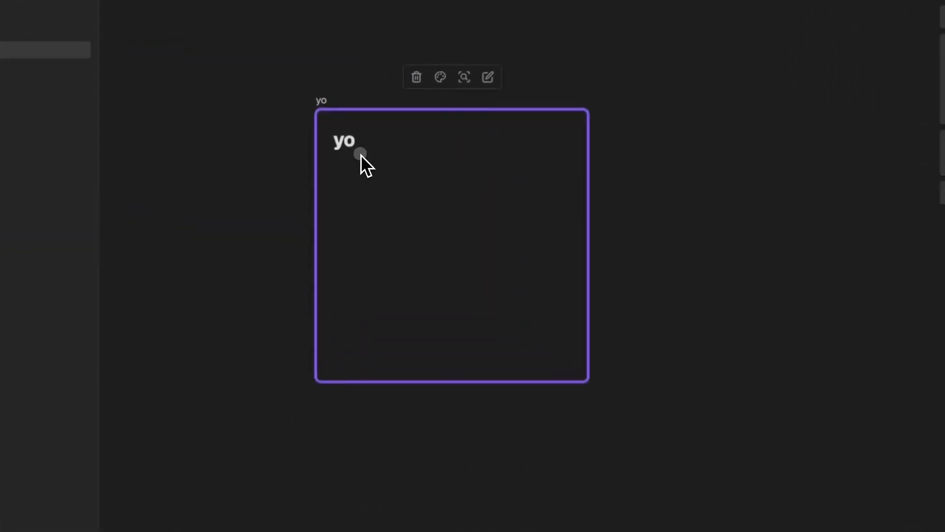
double_click(361, 155)
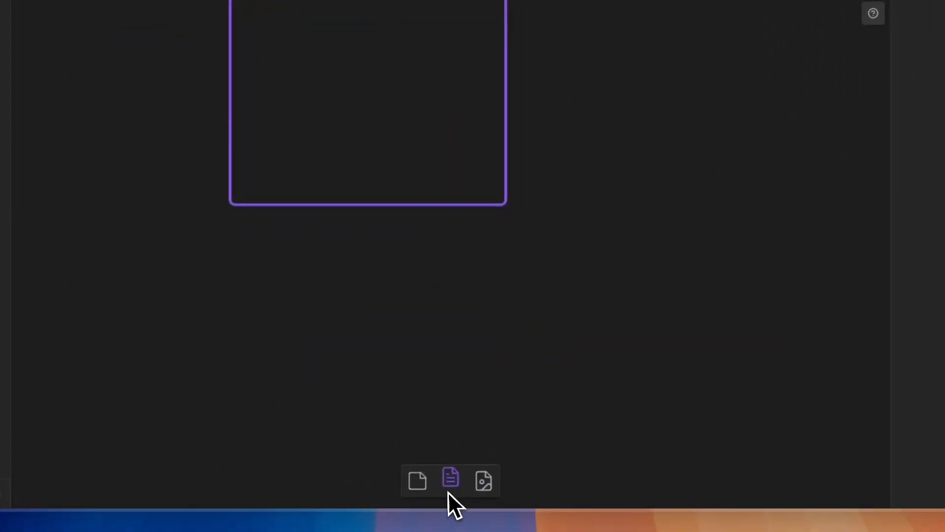
Step: Add the existing youtube note to the canvas as a card beside the yo card
drag(448, 488, 694, 247)
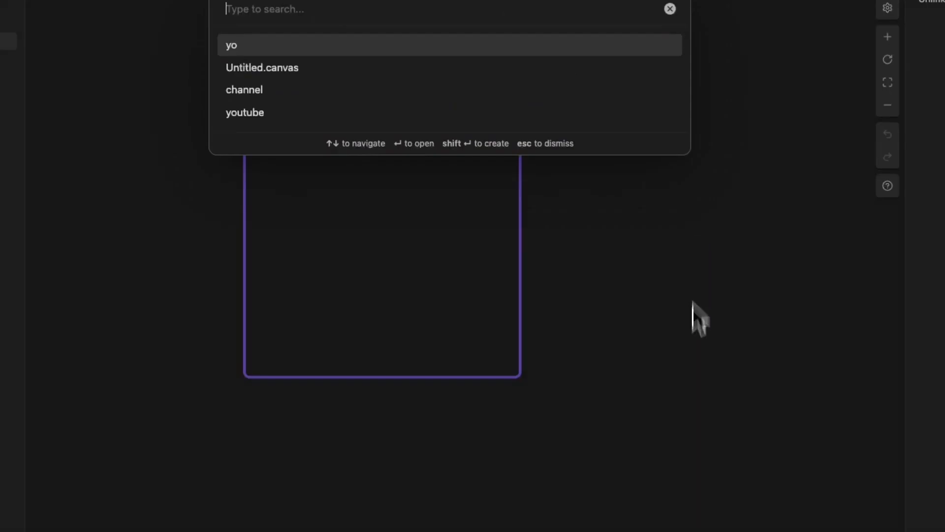
click(289, 120)
click(651, 407)
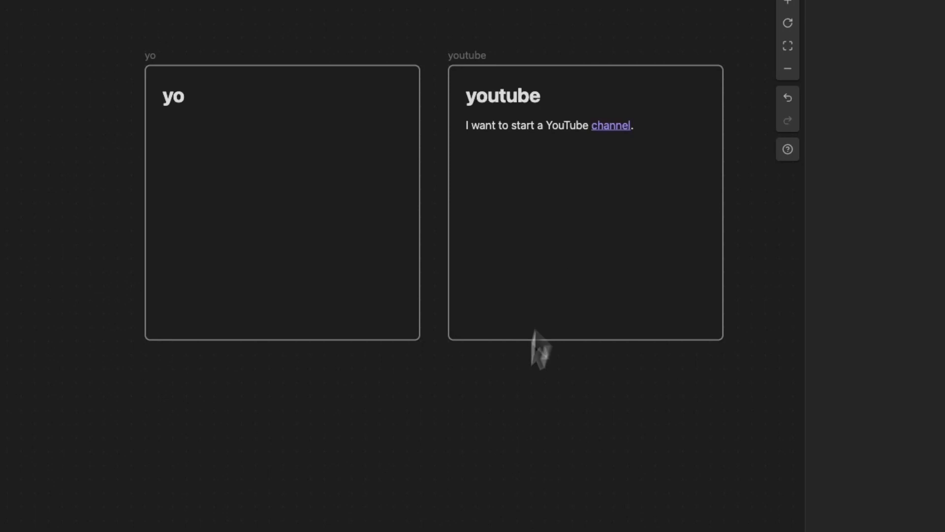
Step: Place an empty text card below the yo card on the canvas and color it orange
drag(387, 489, 374, 259)
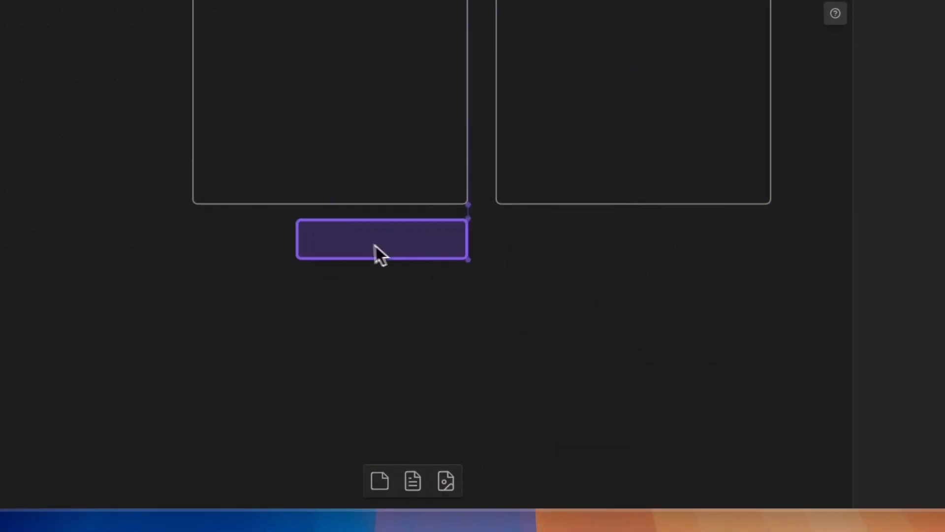
click(422, 359)
click(409, 262)
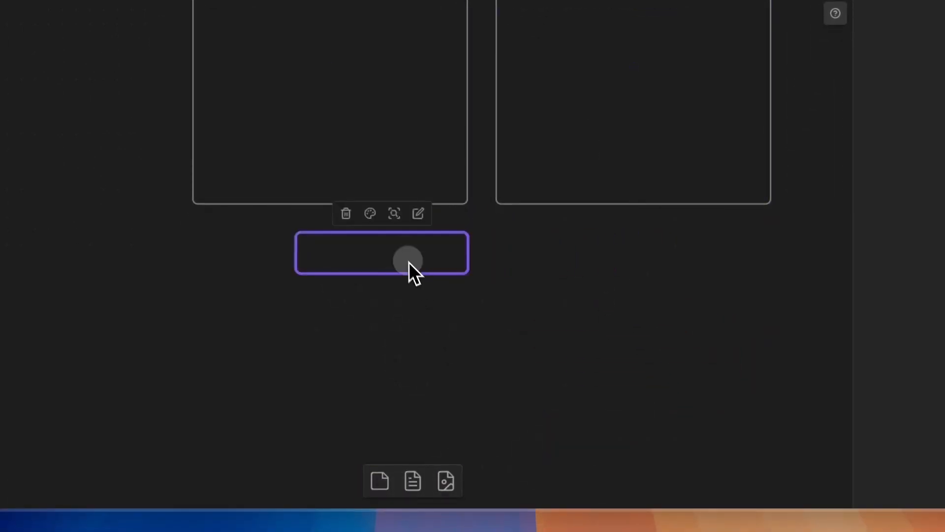
click(374, 217)
click(351, 244)
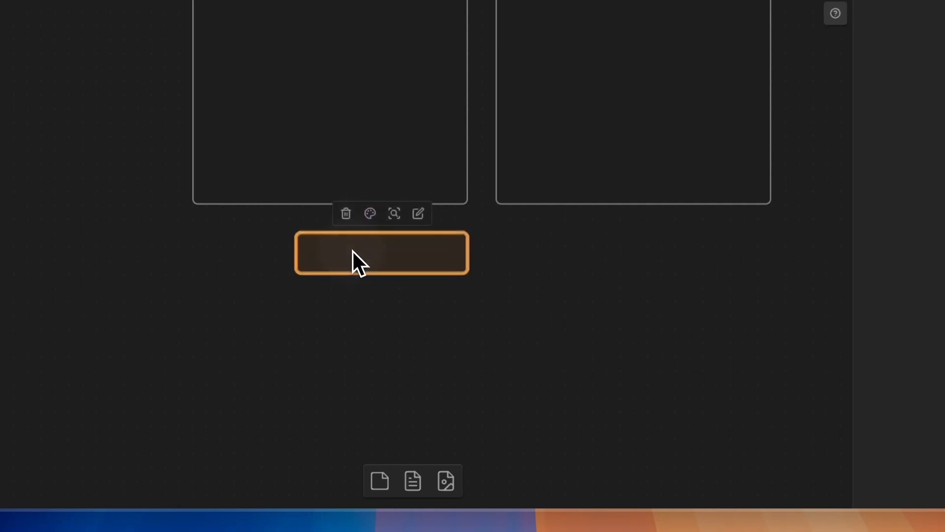
Step: Open the yo card and the youtube card on the canvas for editing in turn
click(376, 159)
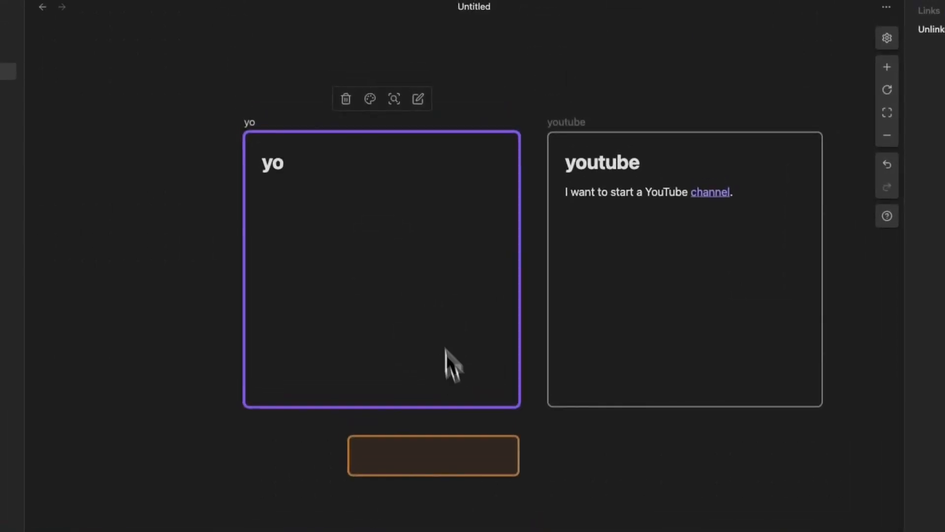
double_click(409, 166)
click(636, 278)
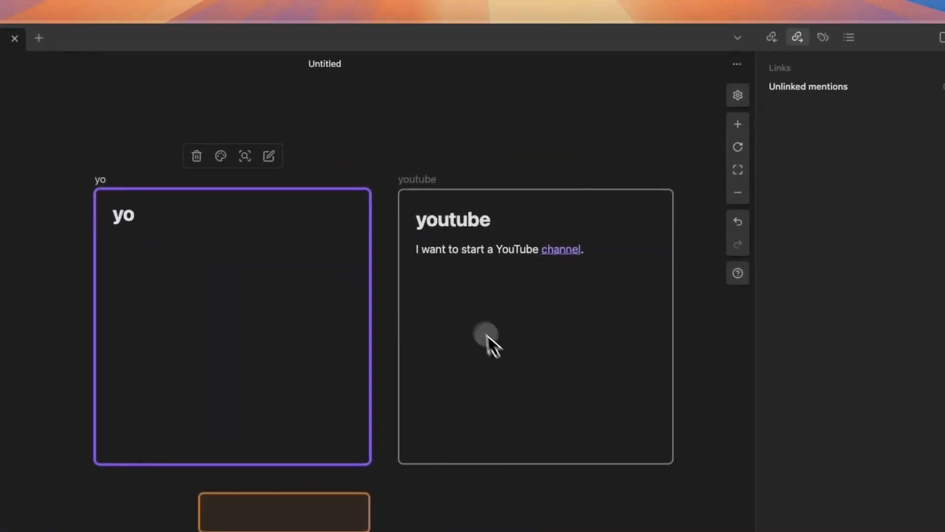
double_click(487, 335)
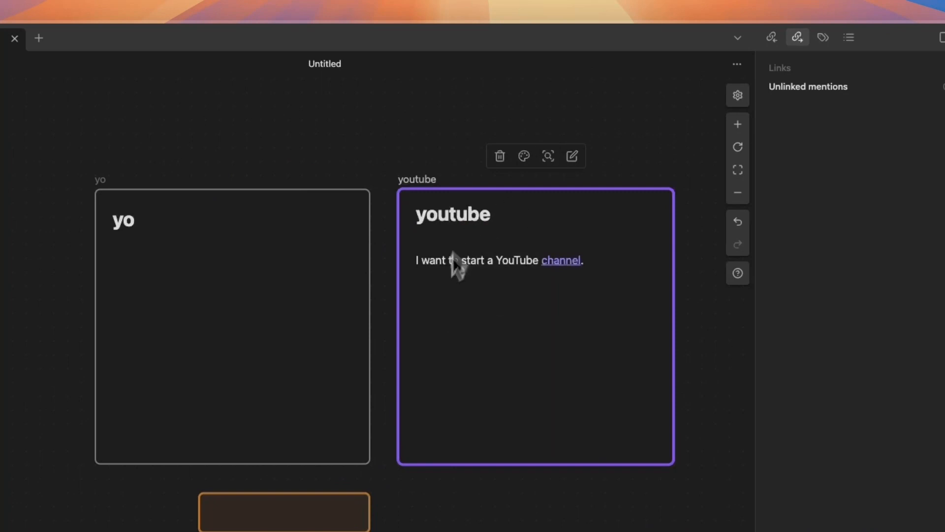
click(471, 292)
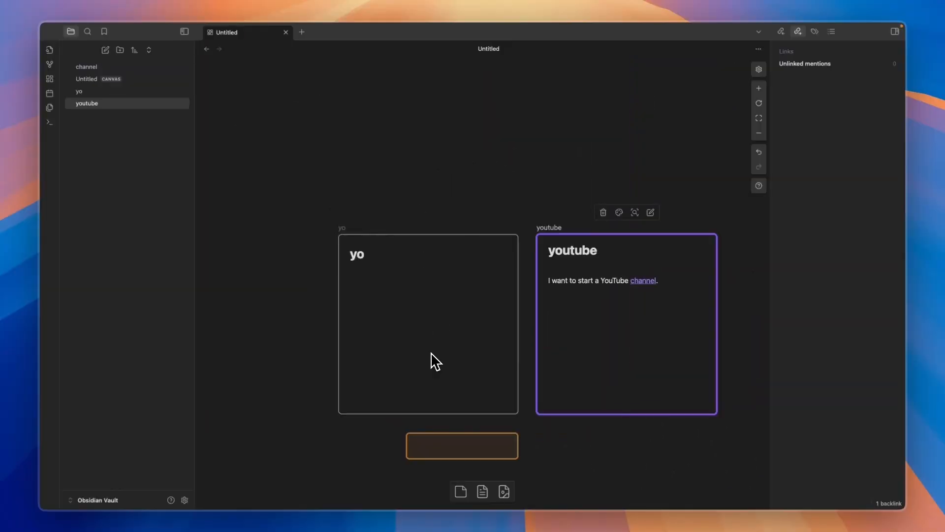
Step: Examine the canvas layout of the yo, youtube and orange cards at far and close zoom levels
scroll(474, 291, down, 10)
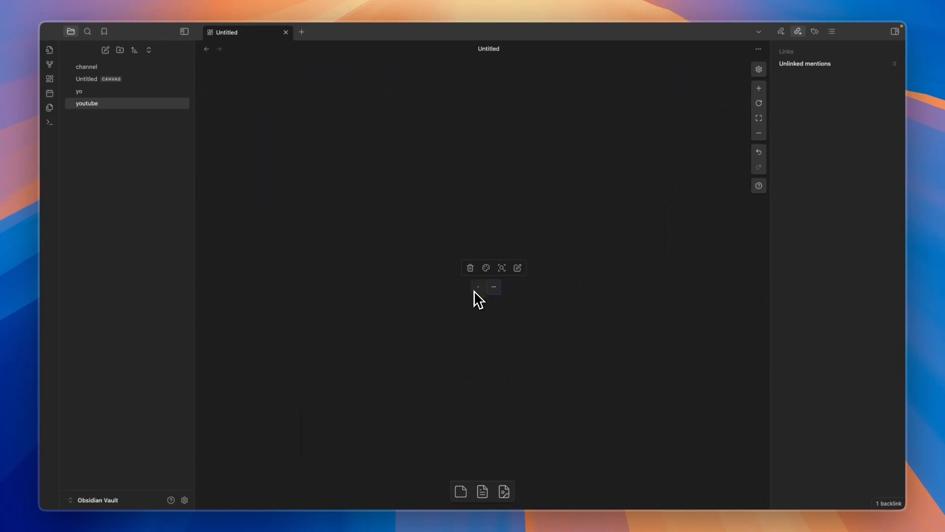
click(759, 88)
click(760, 89)
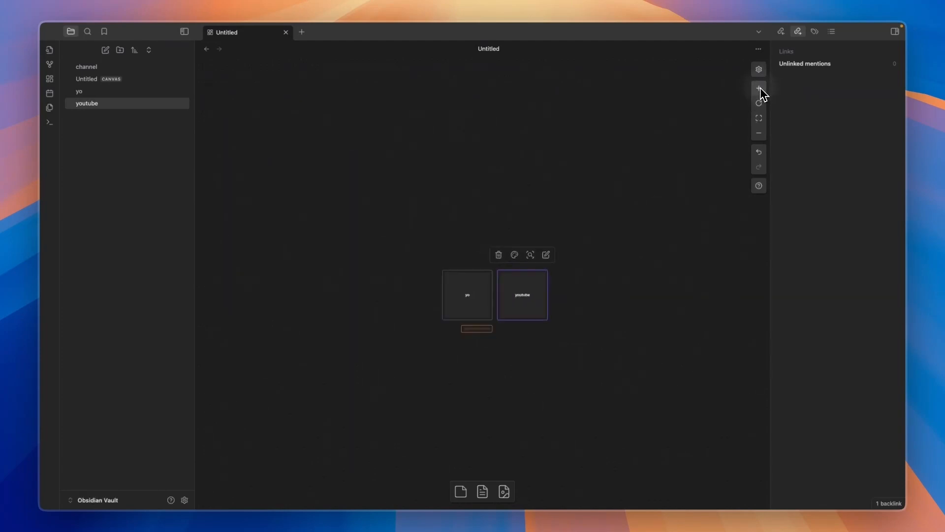
click(760, 89)
click(761, 89)
click(760, 89)
click(761, 89)
click(760, 133)
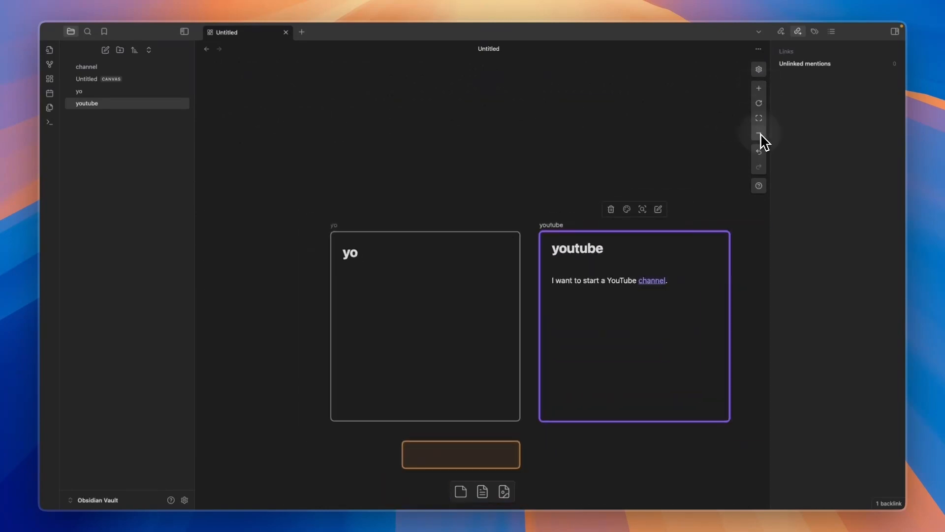
Step: Create today's daily note
click(49, 94)
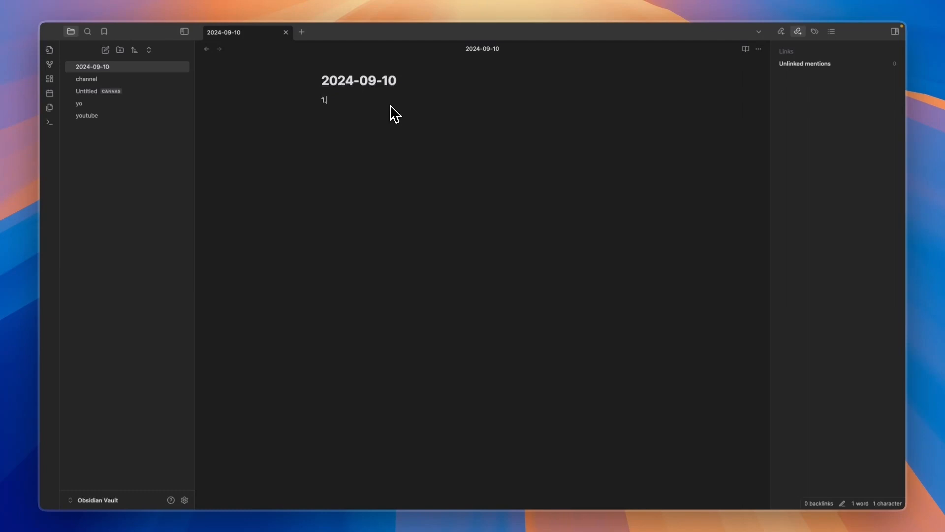
text(h)
key(Return)
key(Return)
key(Return)
text(l)
key(Return)
key(BackSpace)
key(BackSpace)
key(BackSpace)
key(BackSpace)
key(BackSpace)
Step: Start a bulleted list in the daily note with two items reading l, followed by an empty bullet
text(- l)
key(Return)
text(l)
key(Return)
Step: Examine the command palette and its Change theme chooser, filtering the themes by hap, and leave the theme as it is
click(49, 124)
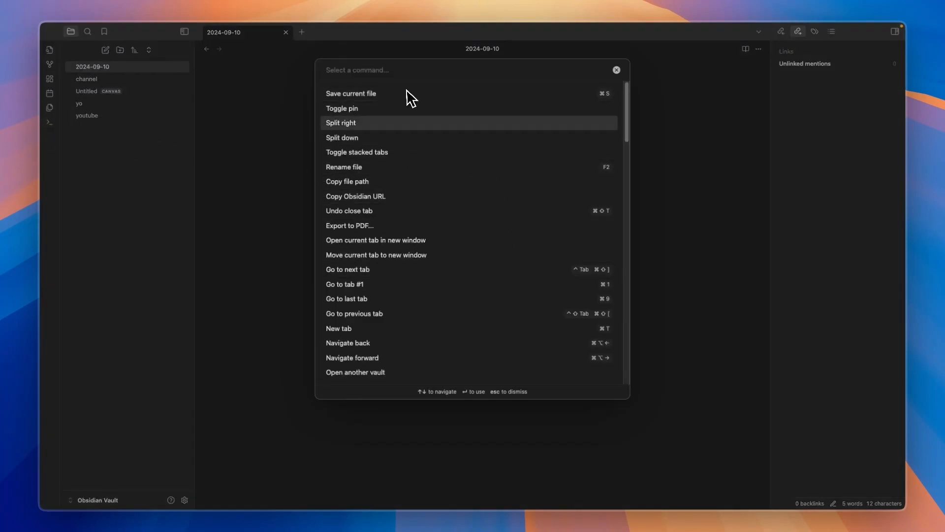
scroll(423, 196, down, 3)
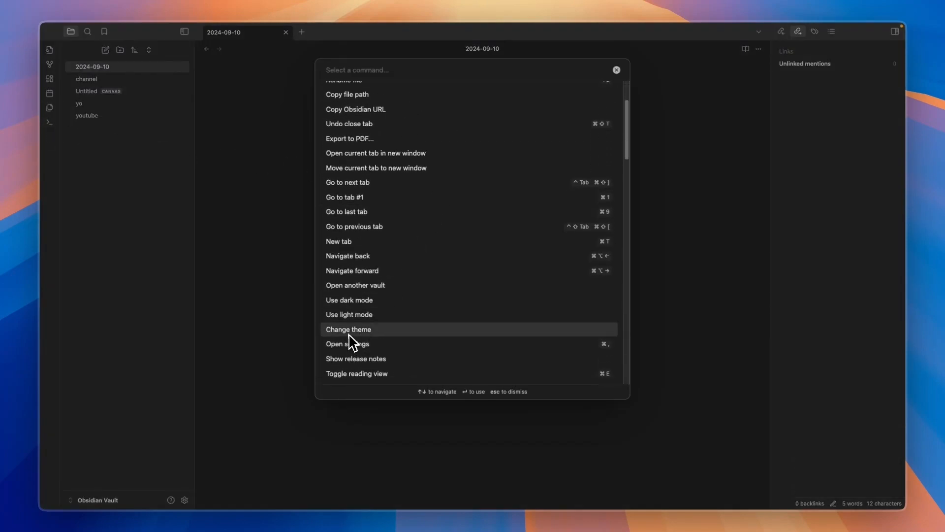
click(349, 334)
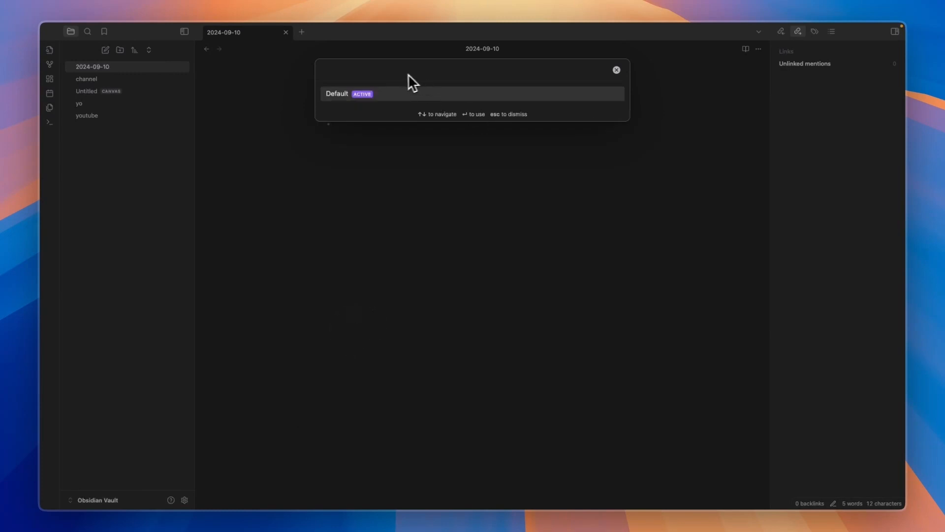
text(hap)
click(462, 157)
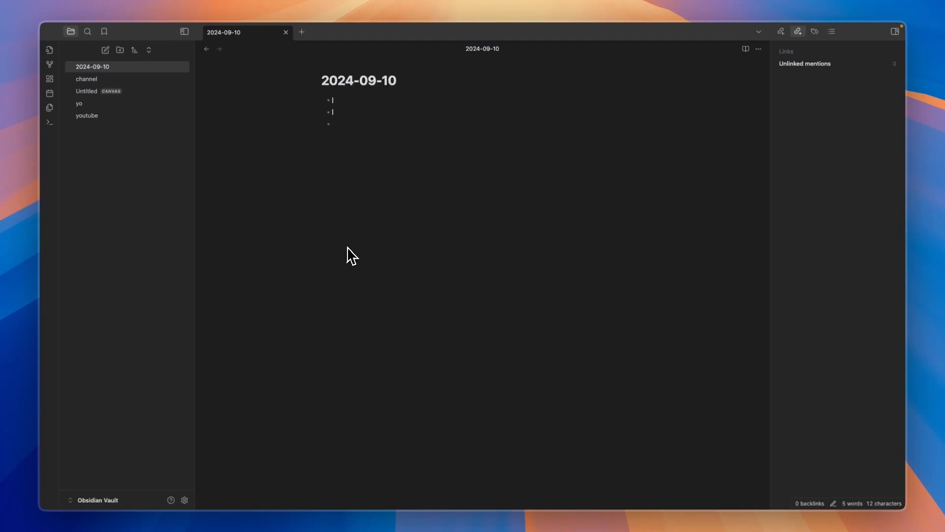
Step: Search all notes for "i want" and open the matching line in the youtube note
click(88, 32)
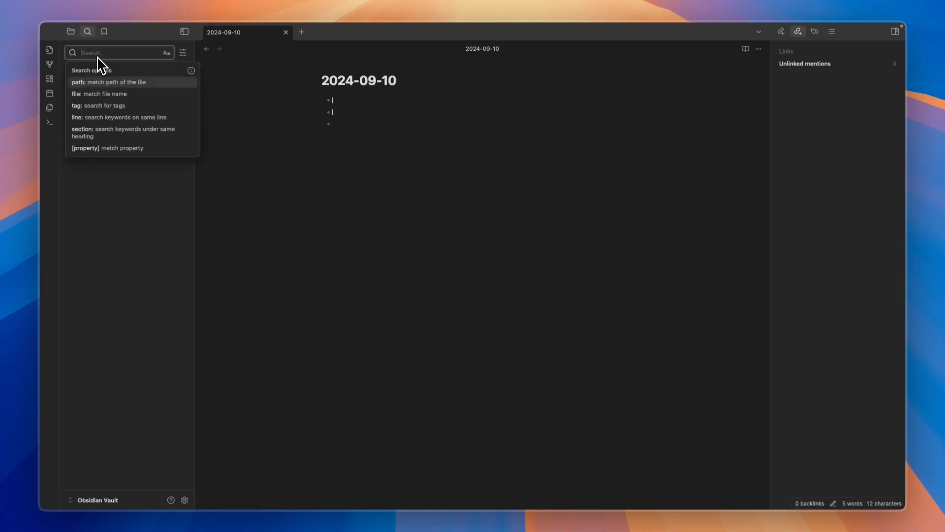
text(i wa)
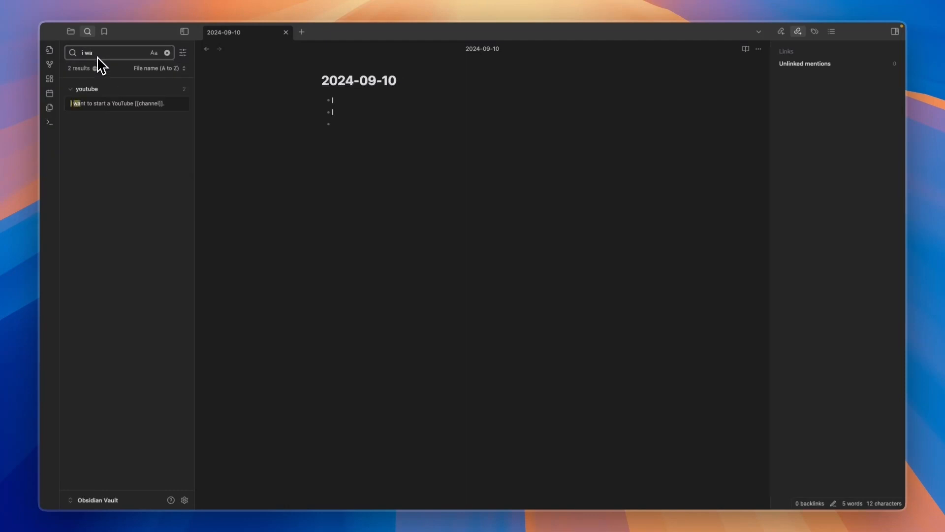
text(nt)
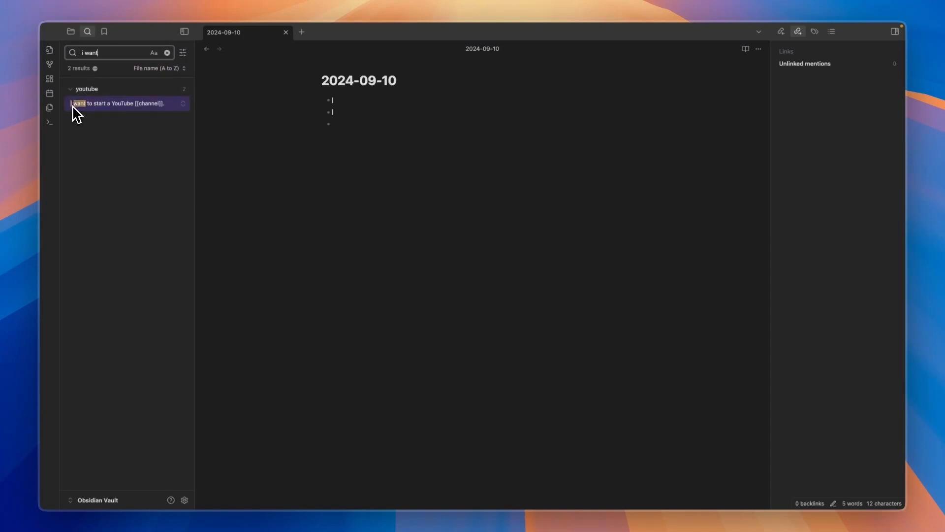
click(137, 104)
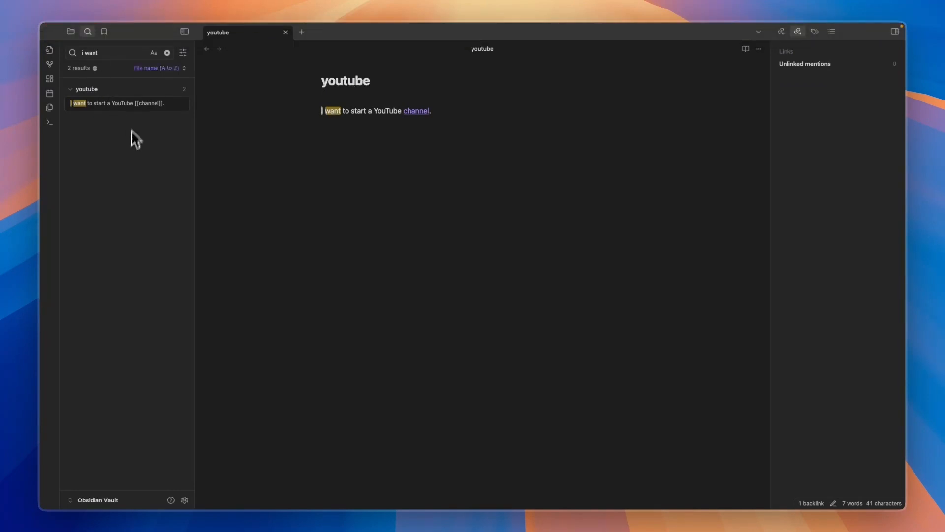
Step: Bookmark the youtube note under its default title and display the bookmarks list
click(104, 33)
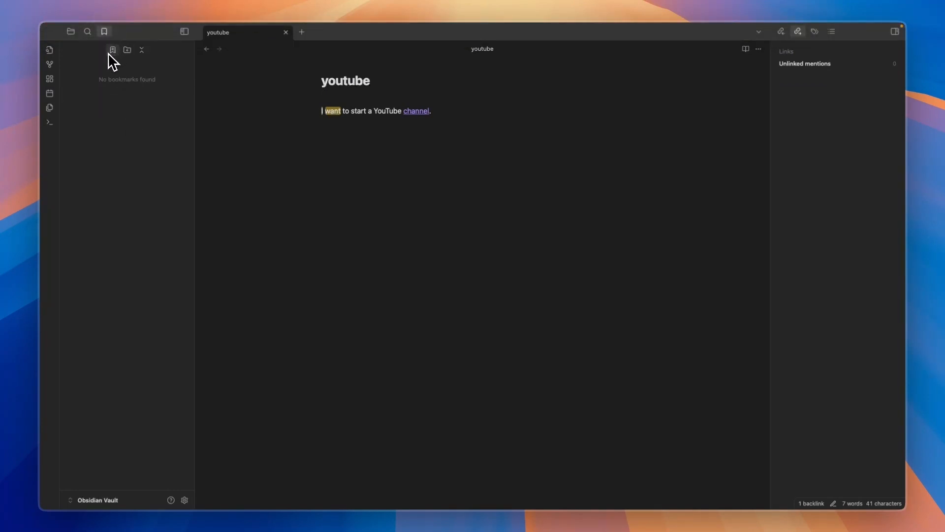
click(113, 50)
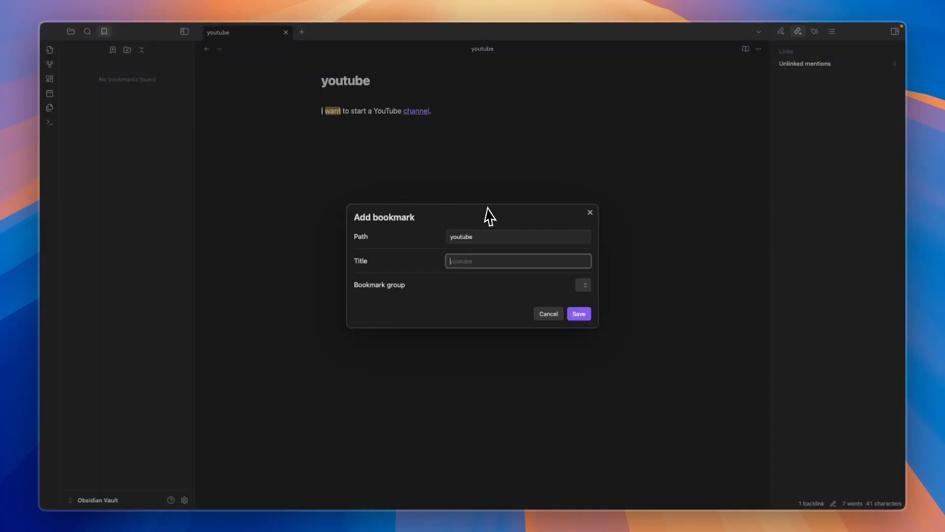
click(578, 314)
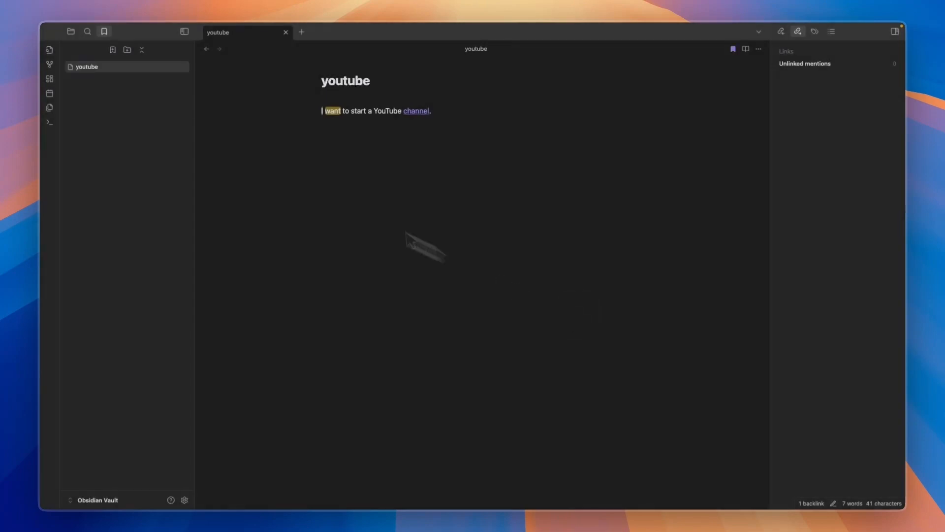
click(87, 31)
click(103, 32)
Step: Open the core plugin settings and disable the Audio recorder plugin
click(184, 500)
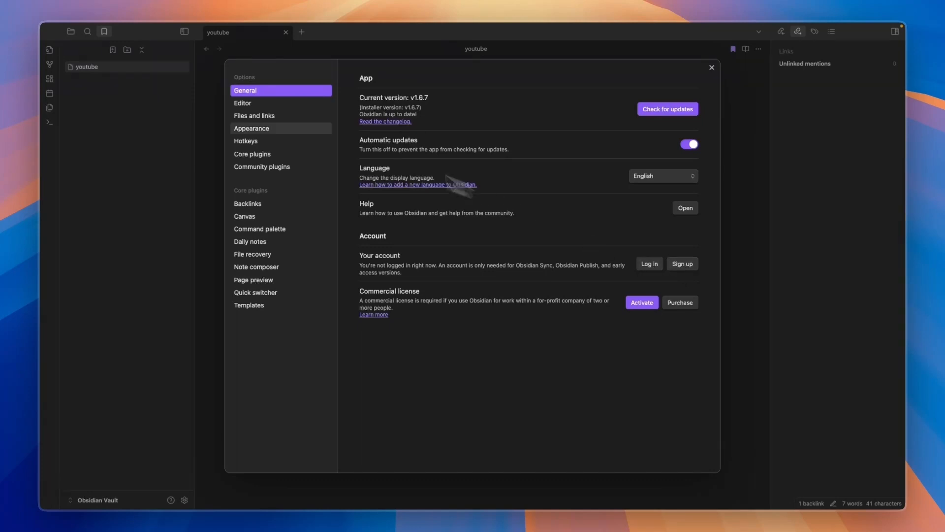
click(273, 154)
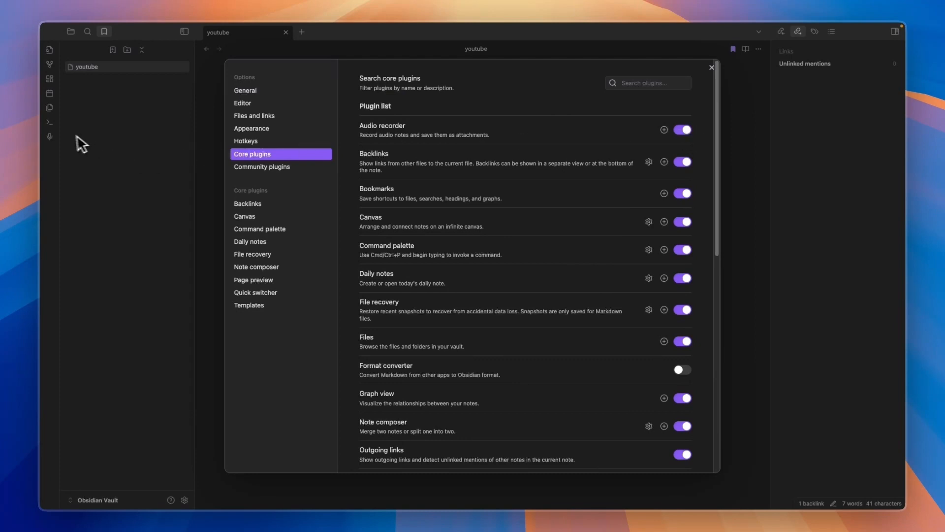
click(683, 129)
Step: Enable the Publish core plugin, close the settings, and check its site management dialog
scroll(409, 309, down, 1)
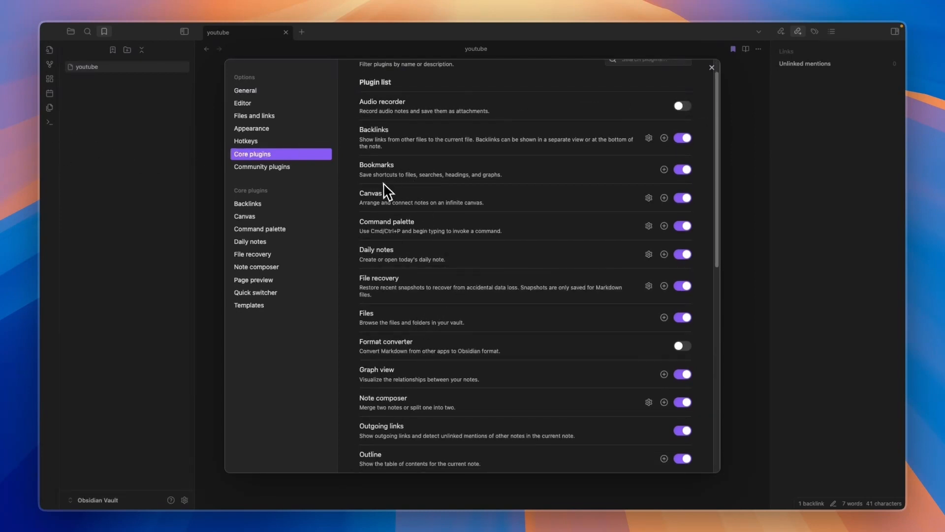
scroll(443, 232, down, 7)
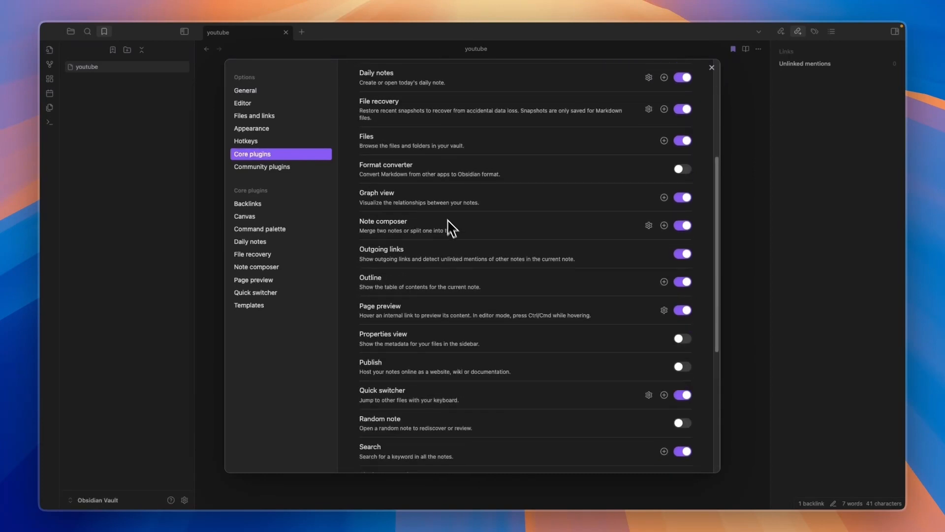
scroll(465, 261, down, 3)
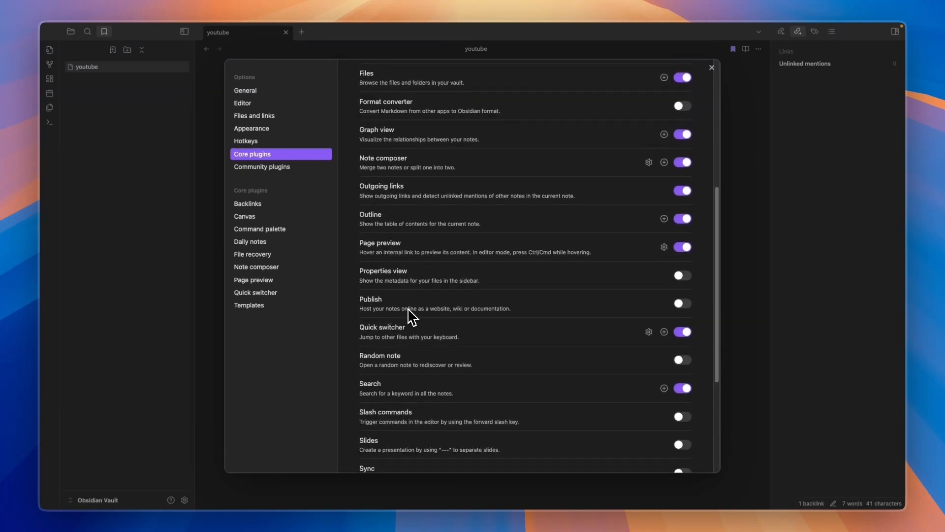
click(682, 303)
click(712, 68)
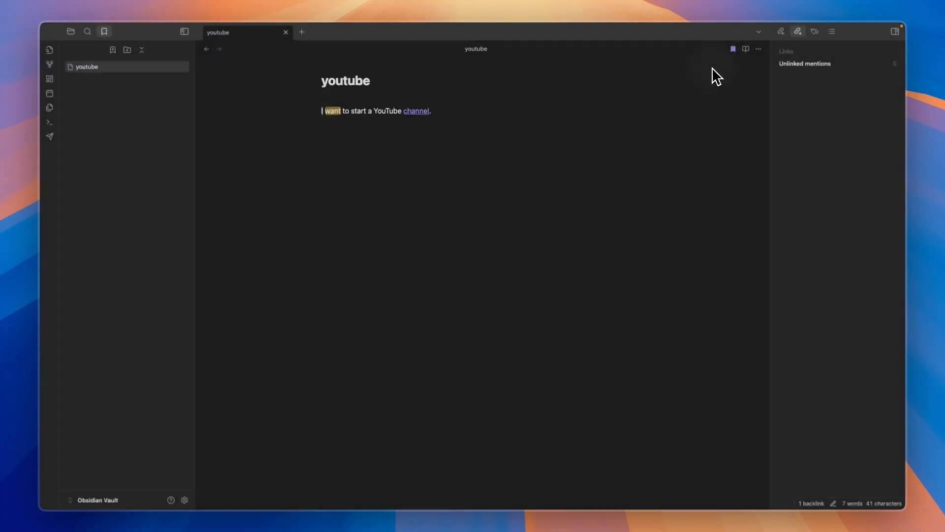
click(50, 137)
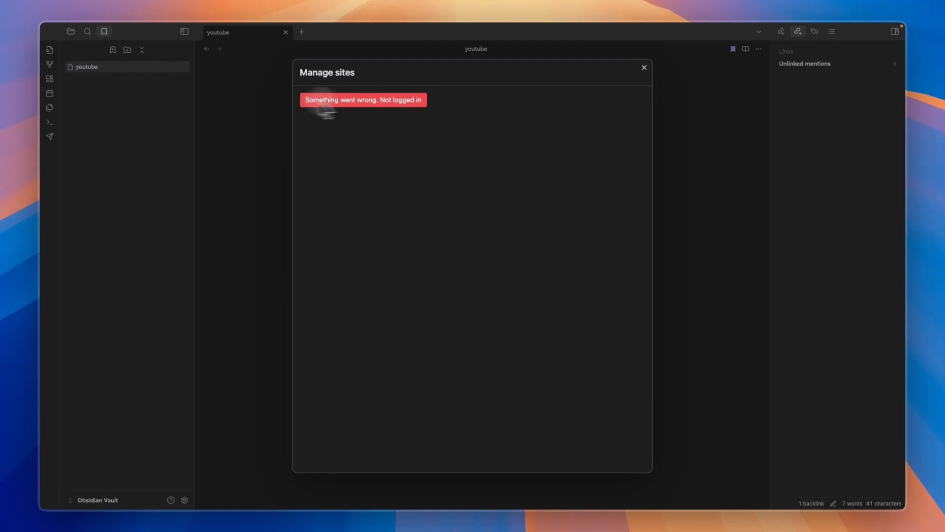
click(644, 68)
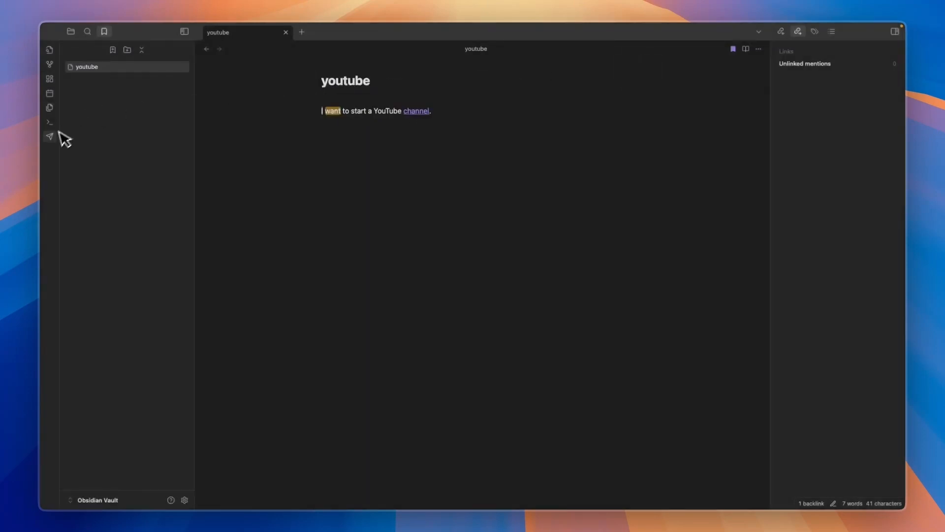
Step: Examine the remaining core plugins and the Templates options for folder location, date format and time format
click(184, 500)
scroll(495, 334, down, 6)
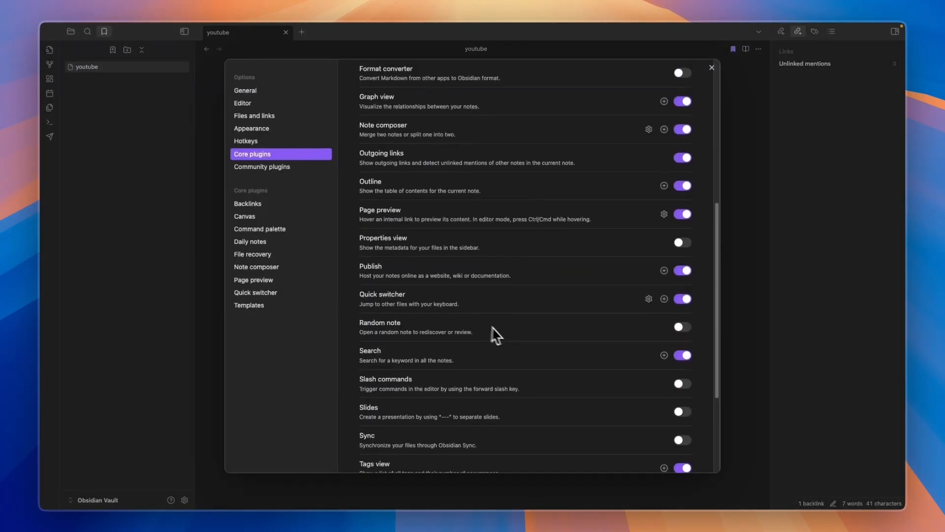
scroll(495, 334, down, 3)
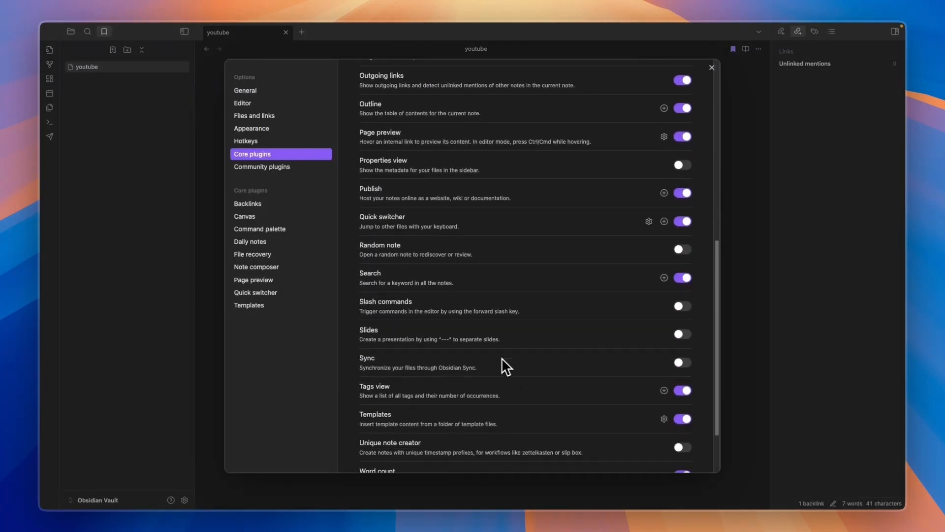
click(237, 307)
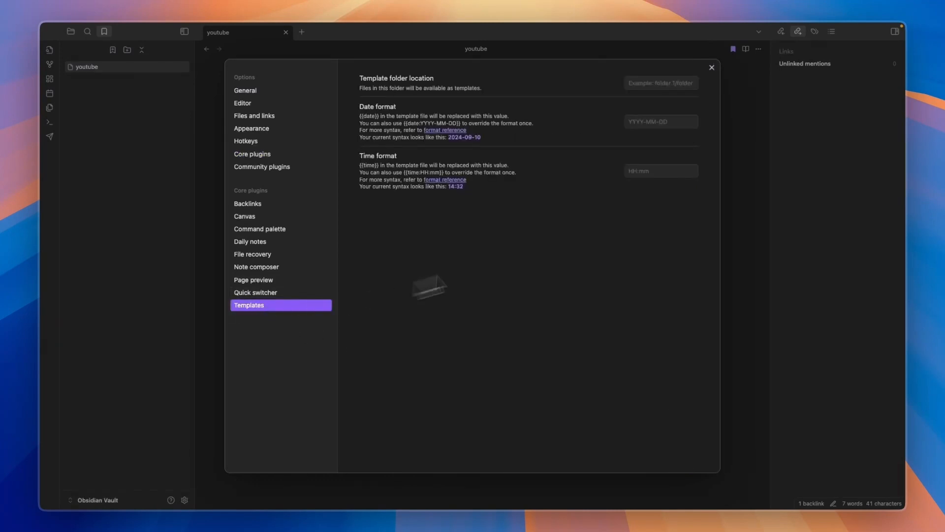
click(656, 84)
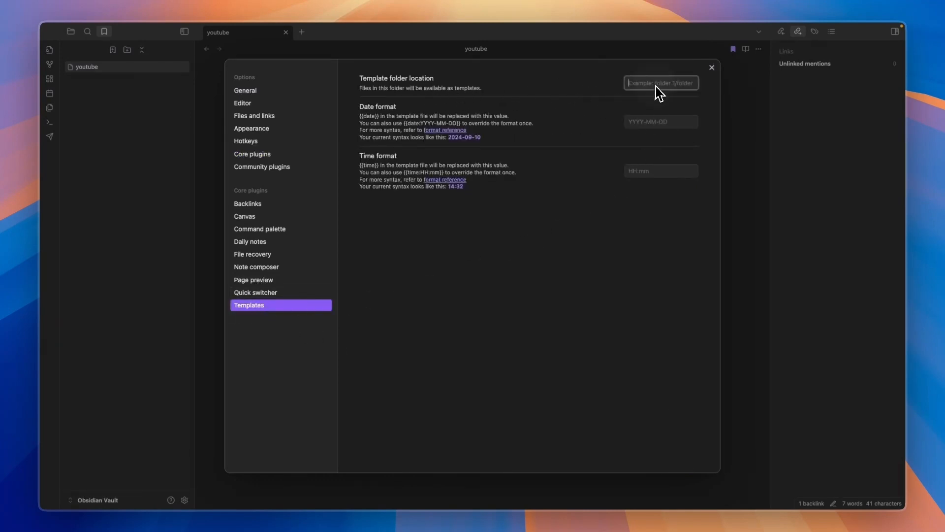
click(658, 127)
click(653, 172)
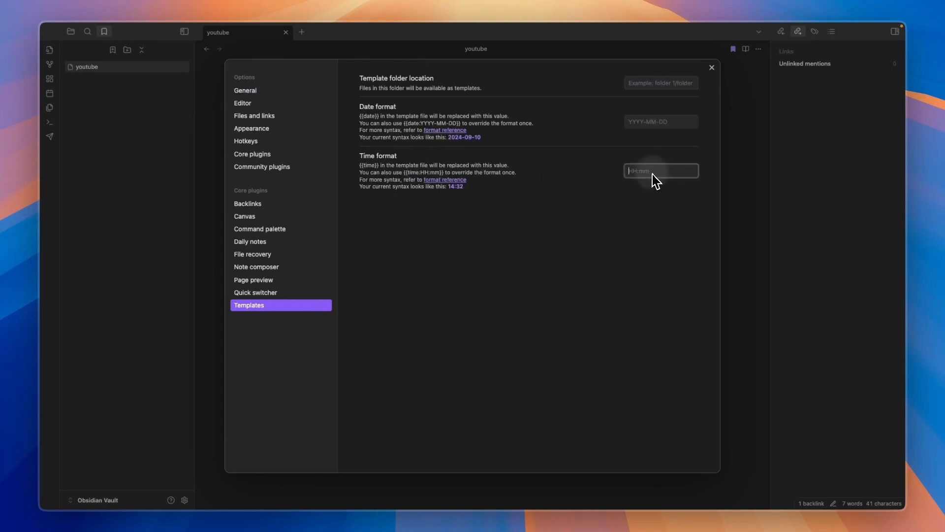
click(651, 83)
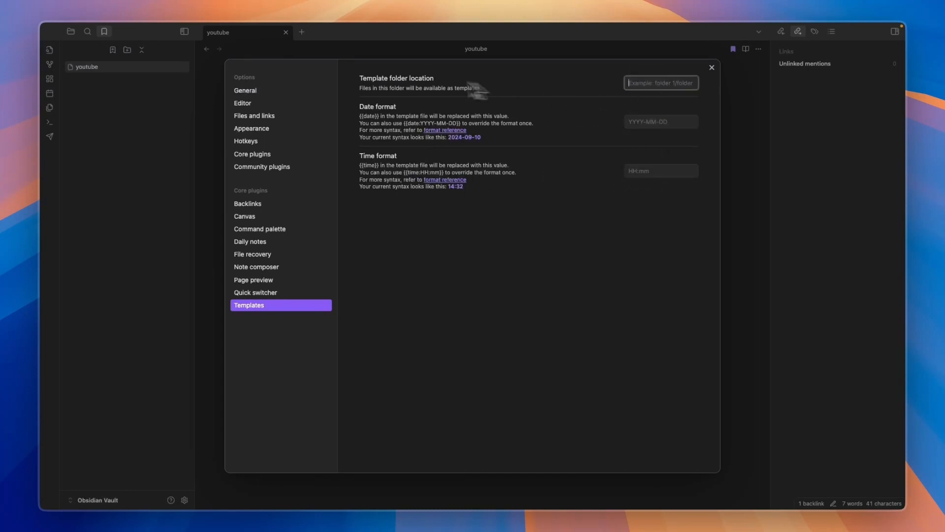
Step: Review the settings of the Quick switcher, Page preview, Note composer, Command palette and Backlinks core plugins
click(276, 295)
click(268, 281)
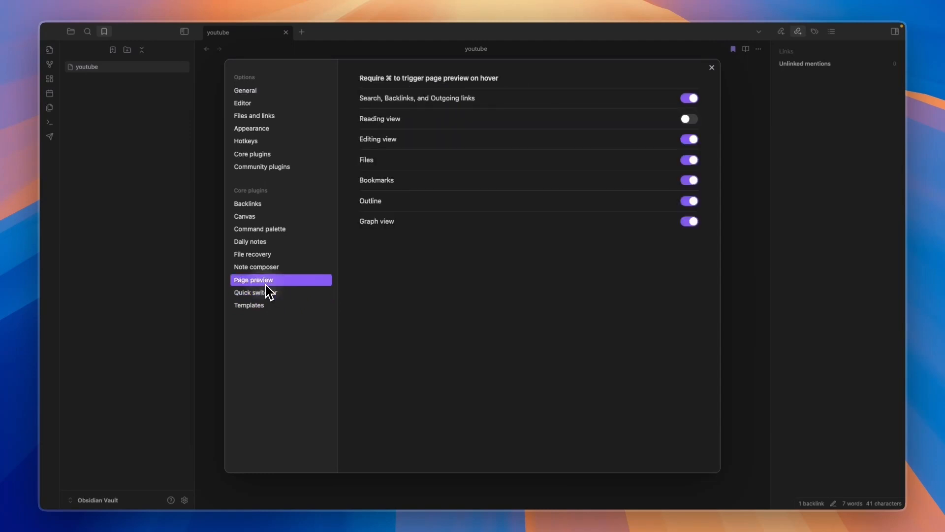
click(268, 267)
click(268, 229)
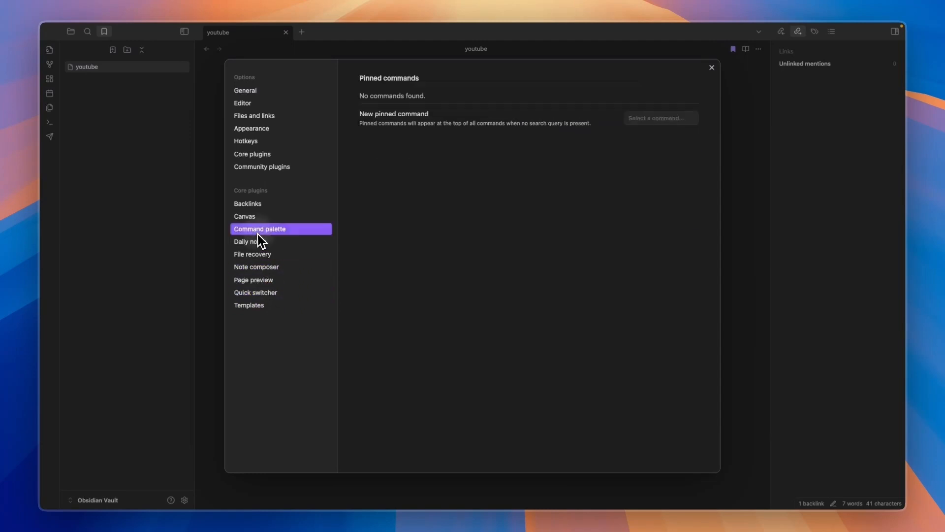
click(284, 204)
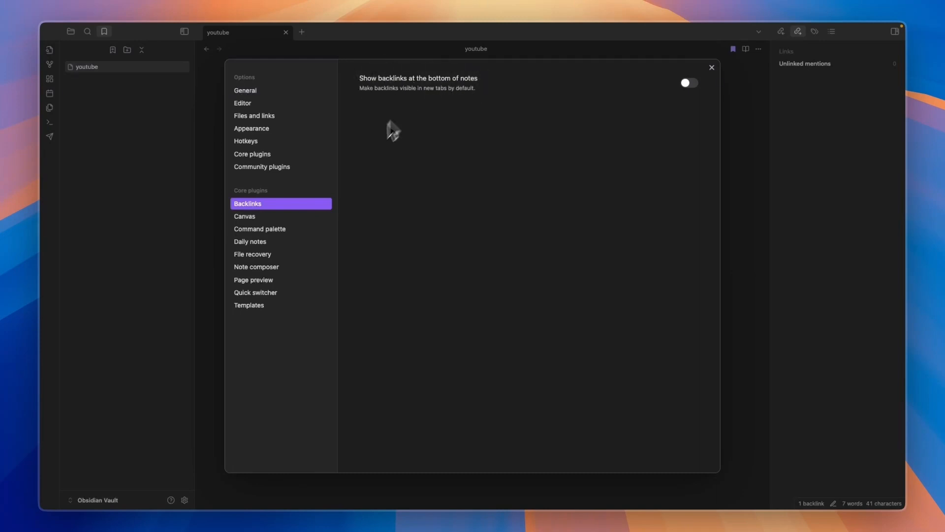
Step: Turn on community plugins and open the catalog of available community plugins
click(284, 166)
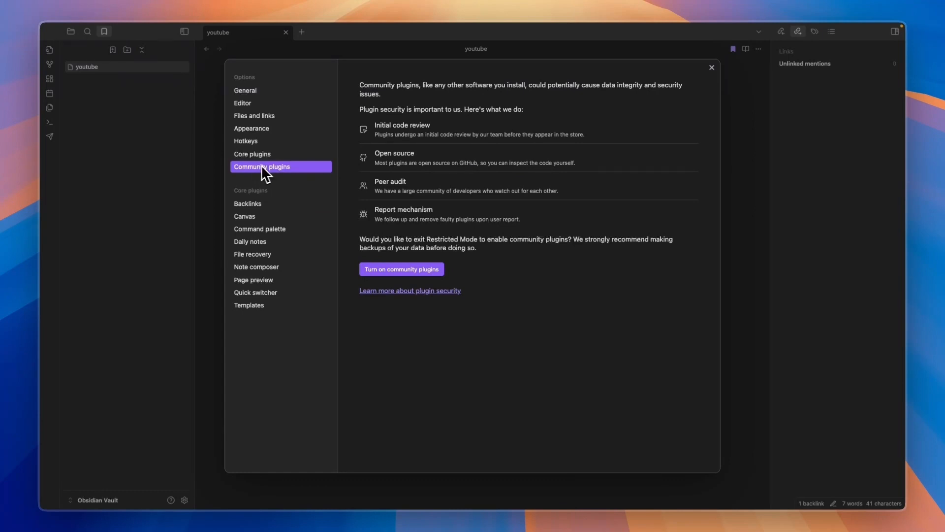
click(396, 270)
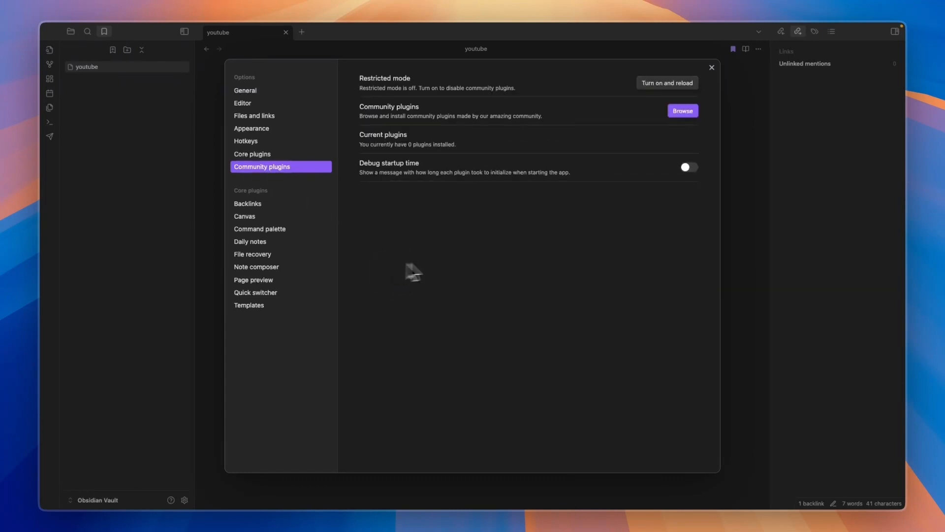
click(682, 112)
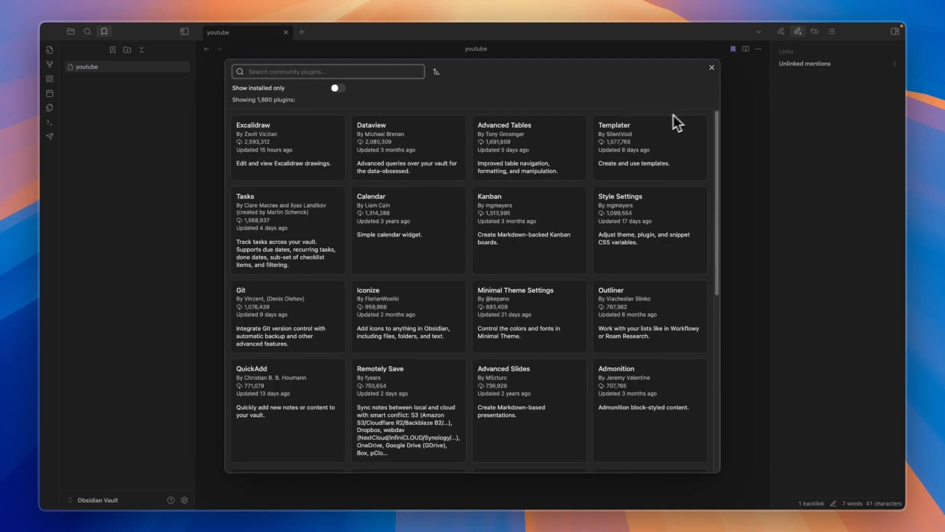
Step: Install the Excalidraw community plugin from the catalog
click(260, 104)
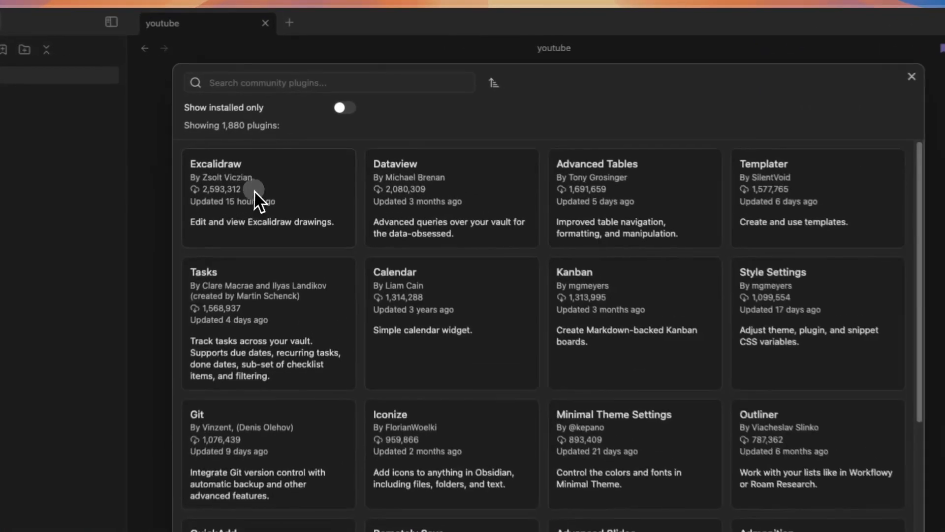
click(268, 146)
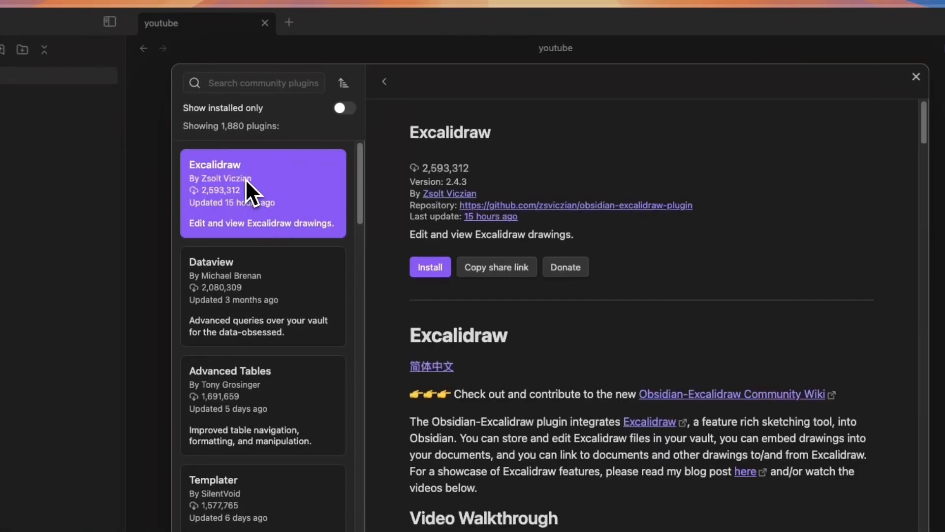
click(436, 269)
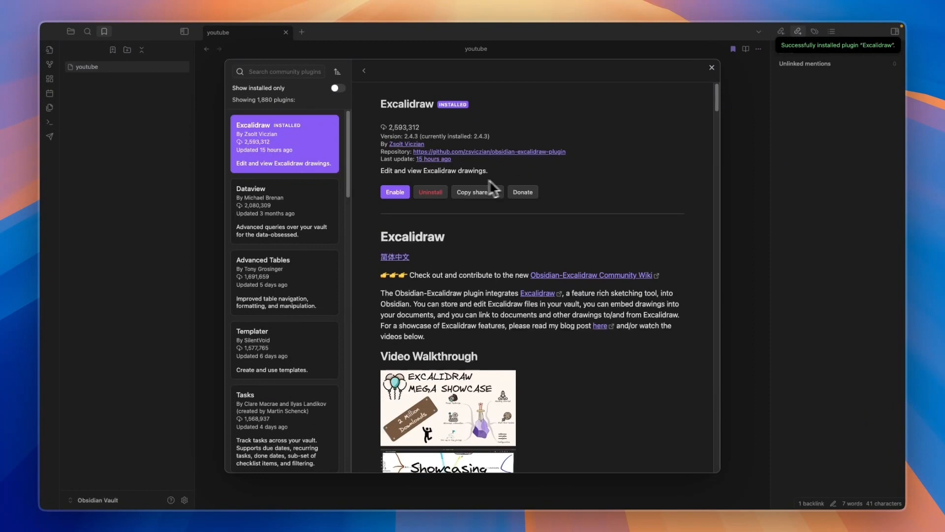
Step: Enable the Excalidraw plugin, dismiss its welcome message and close the community plugin catalog and settings
click(395, 193)
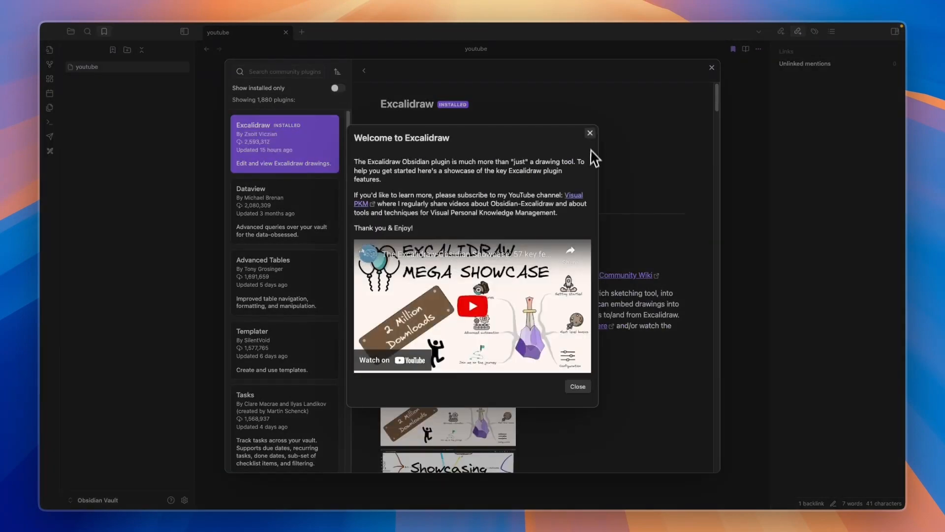
click(590, 133)
click(712, 68)
click(712, 67)
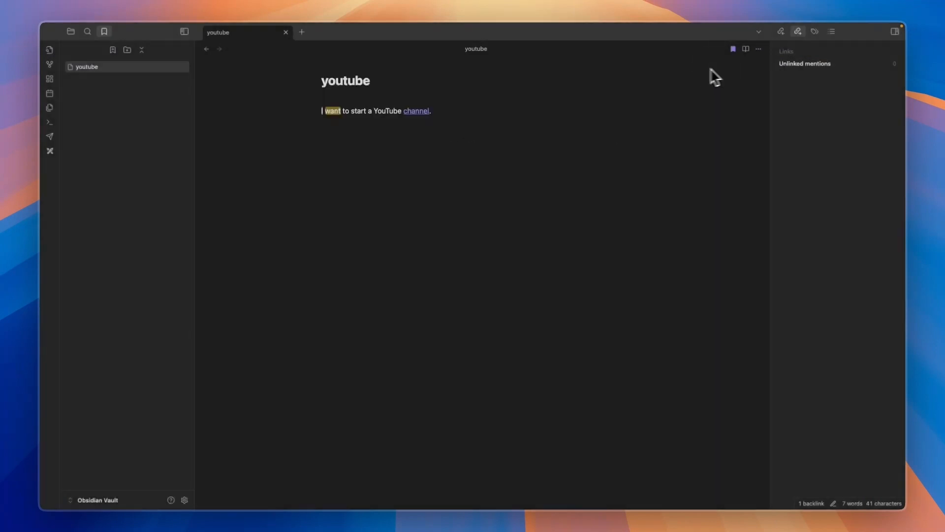
Step: Create a new Excalidraw drawing and insert the youtube.md note from the vault as an image
click(50, 151)
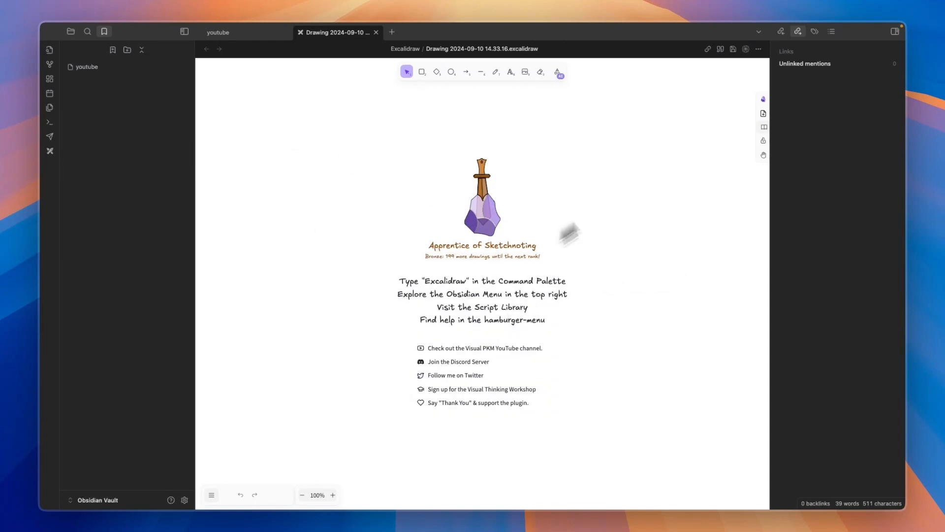
click(762, 113)
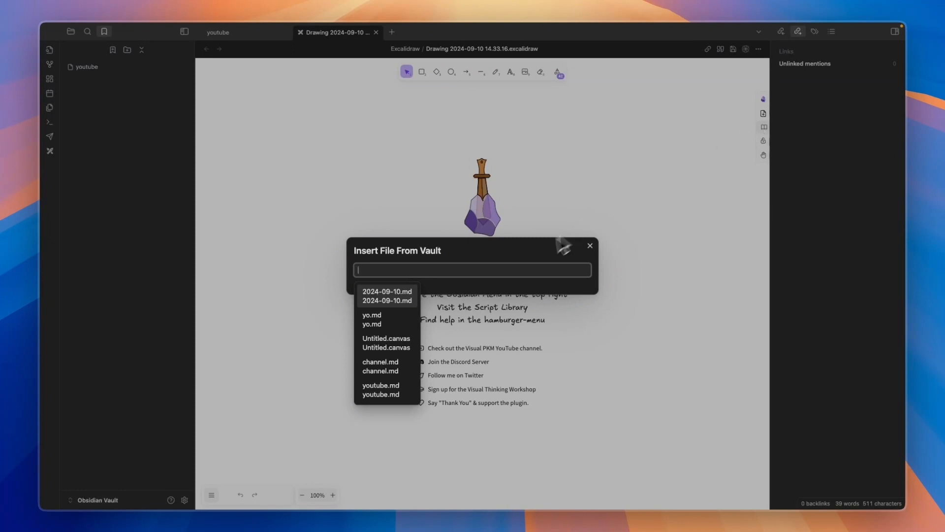
click(382, 386)
click(576, 301)
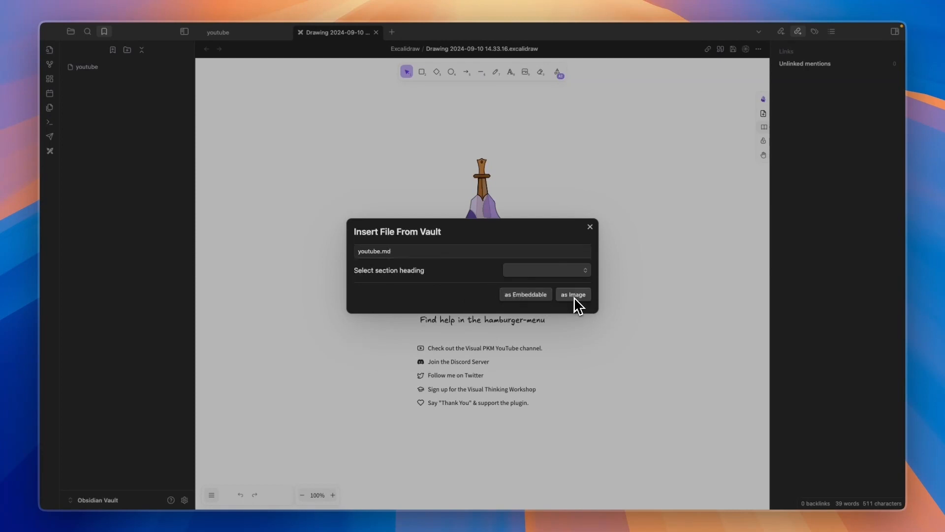
Step: Move the inserted note image toward the upper left of the canvas, shrink it from its lower-right corner and deselect it
drag(455, 189, 397, 175)
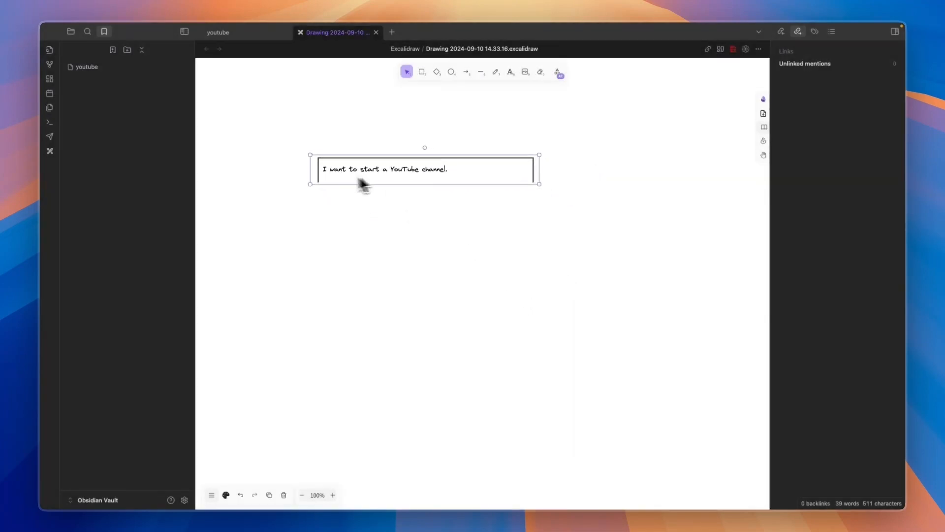
drag(541, 187, 473, 181)
click(401, 226)
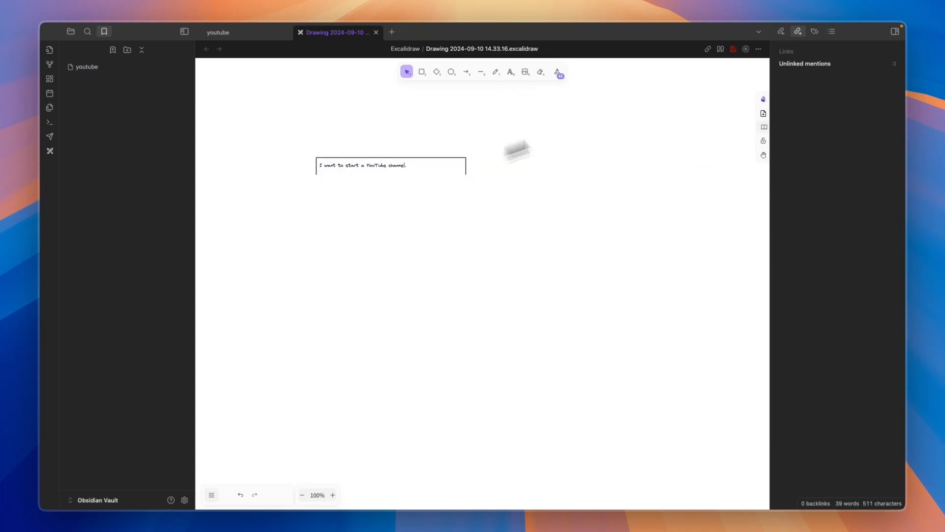
Step: Draw a roughly square rectangle to the right of the note image and a rightward arrow below the image
click(421, 72)
drag(501, 113, 594, 203)
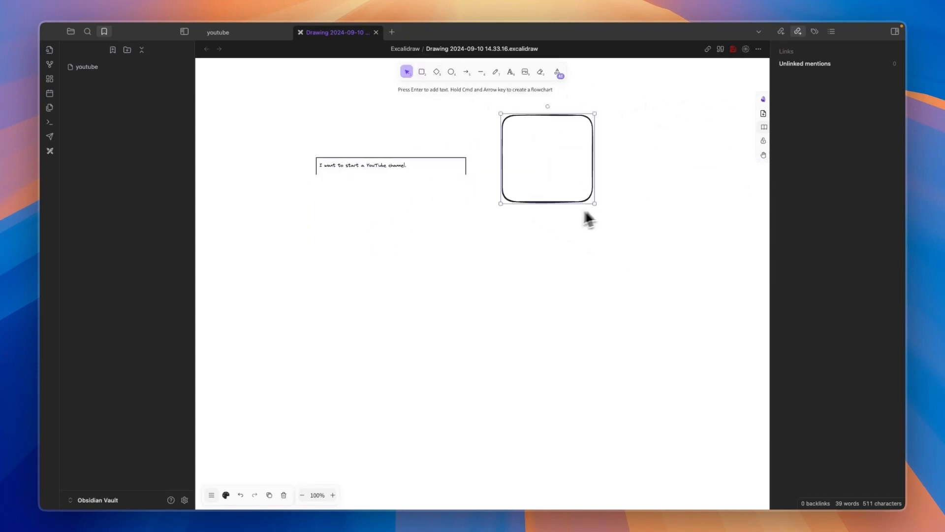
click(465, 72)
drag(310, 272, 446, 289)
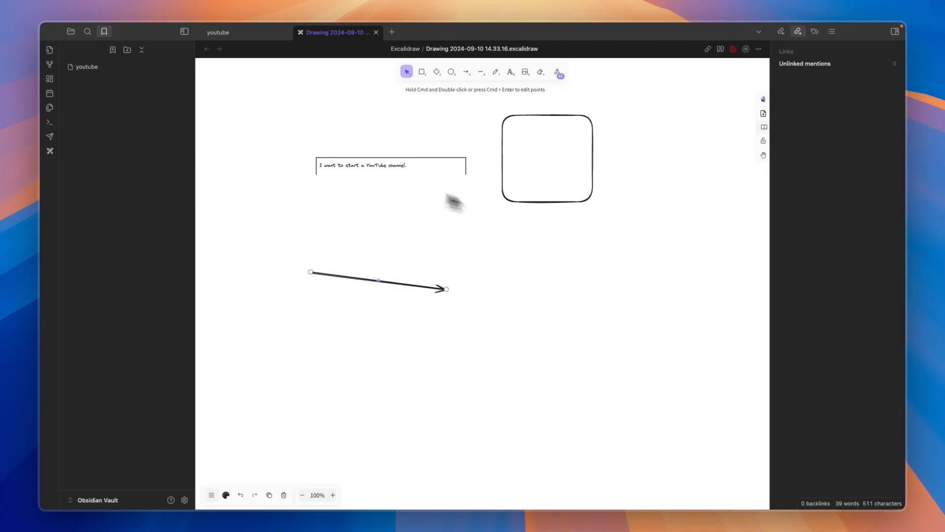
Step: Change the stroke colour of the arrow below the note image to red, with the canvas zoomed out to 45%
click(302, 494)
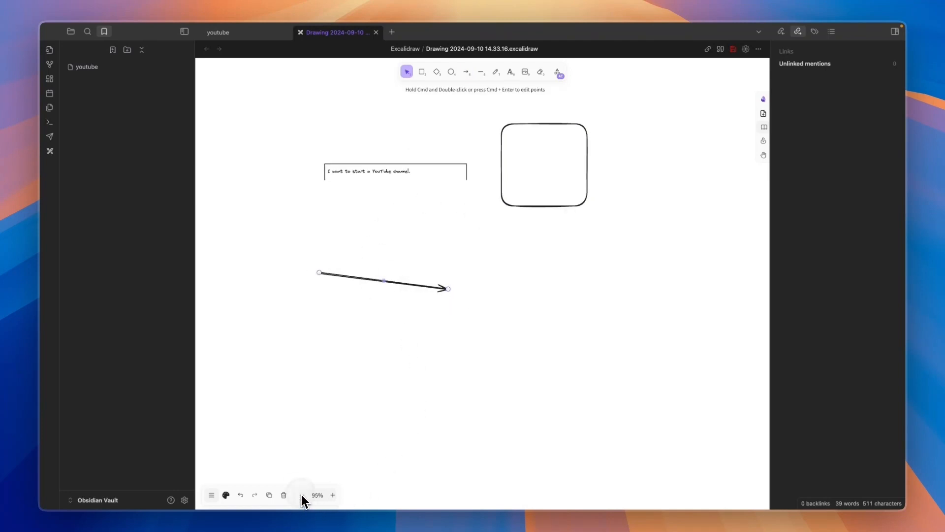
click(302, 495)
click(302, 495)
click(302, 495)
click(303, 494)
click(302, 495)
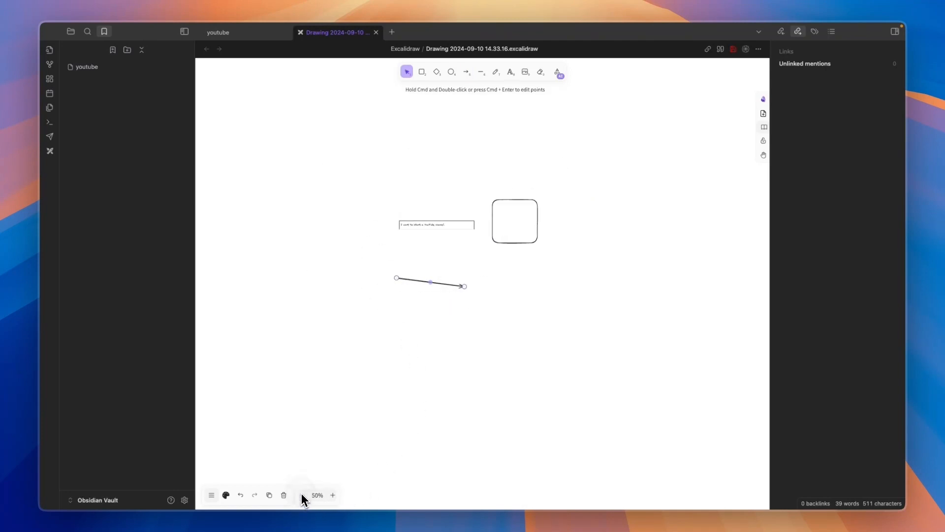
click(302, 495)
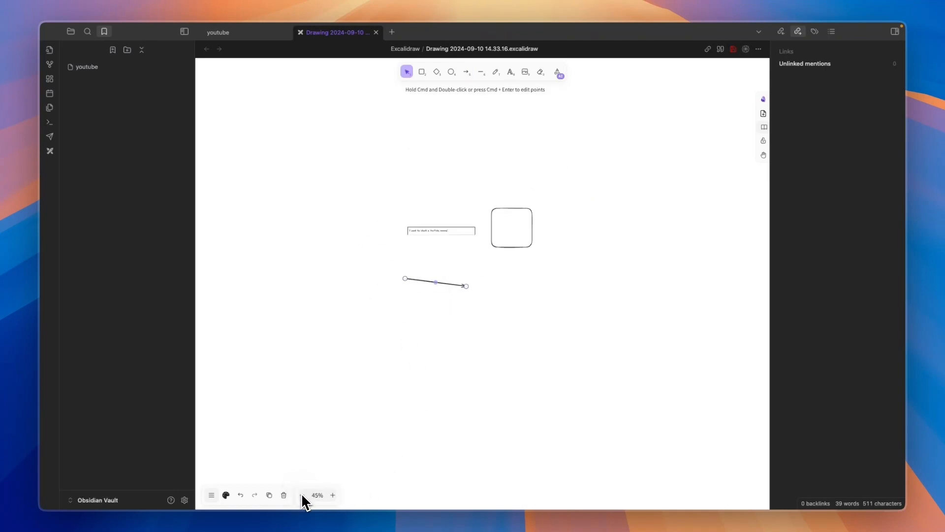
click(226, 495)
click(222, 252)
mouse_move(289, 183)
mouse_down()
mouse_move(415, 156)
mouse_move(438, 163)
mouse_up()
Step: Draw a wide red rectangle above the note image and deselect it
click(421, 72)
drag(423, 99, 512, 143)
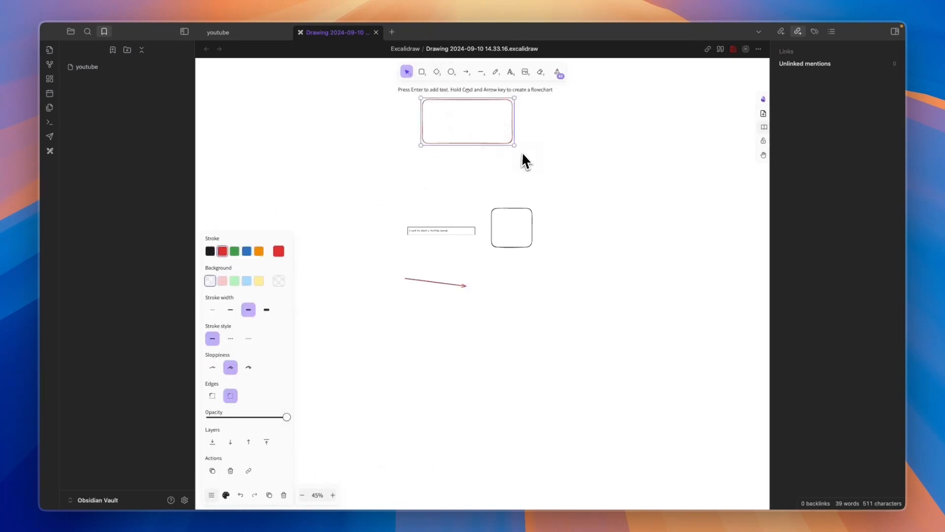
click(571, 165)
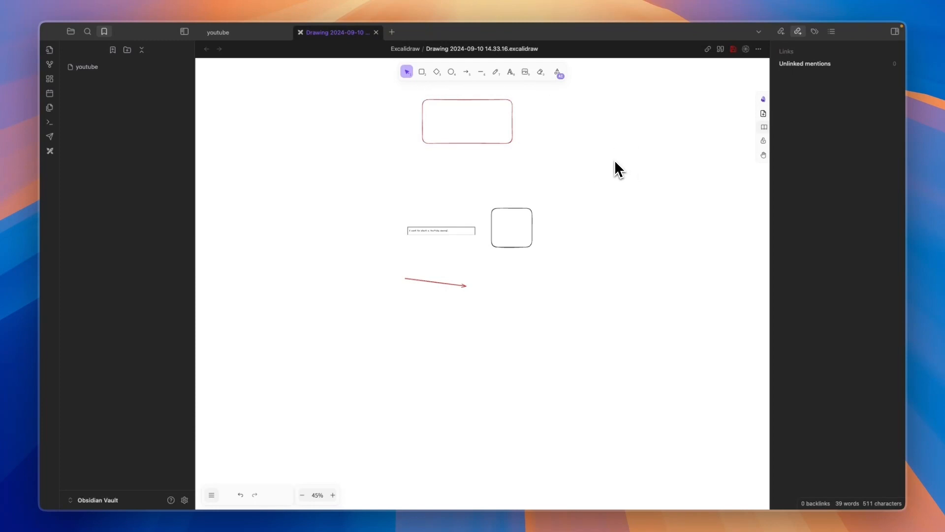